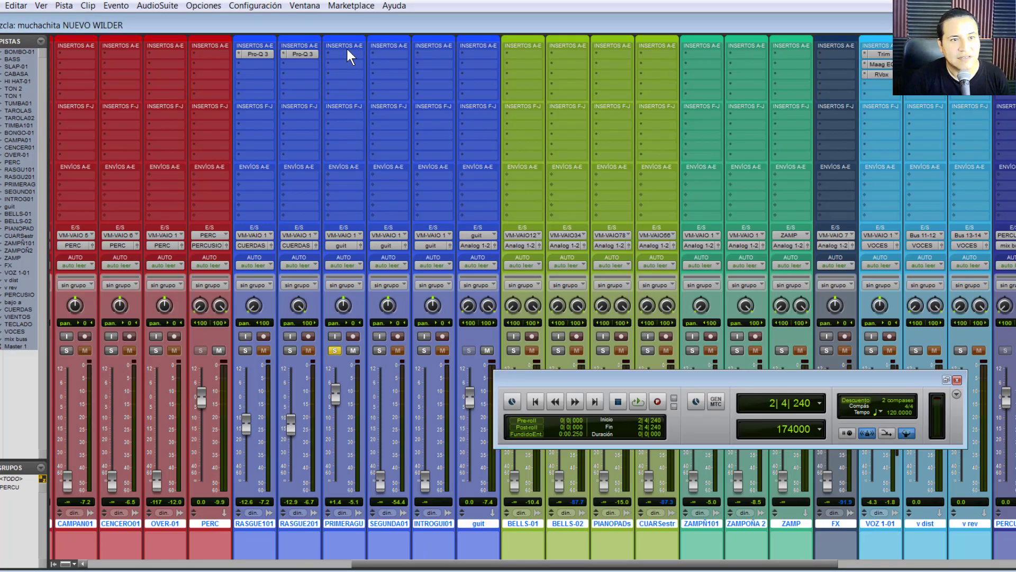
- Insert the Waves API-560 (mono) equalizer in the first slot of the PRIMERAGUITAR track and toggle its Analog switch
left_click(346, 51)
mouse_move(390, 79)
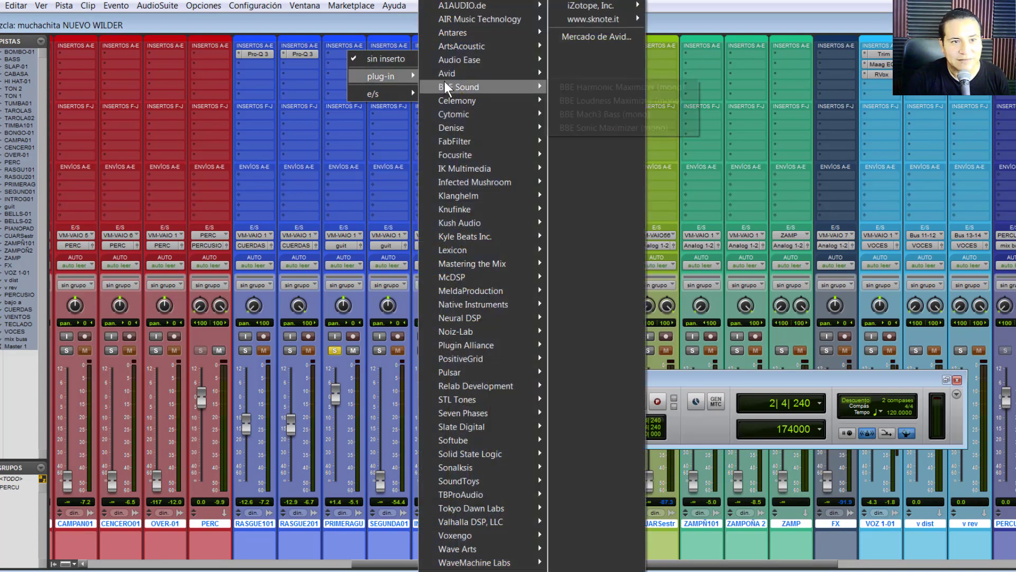
mouse_move(476, 568)
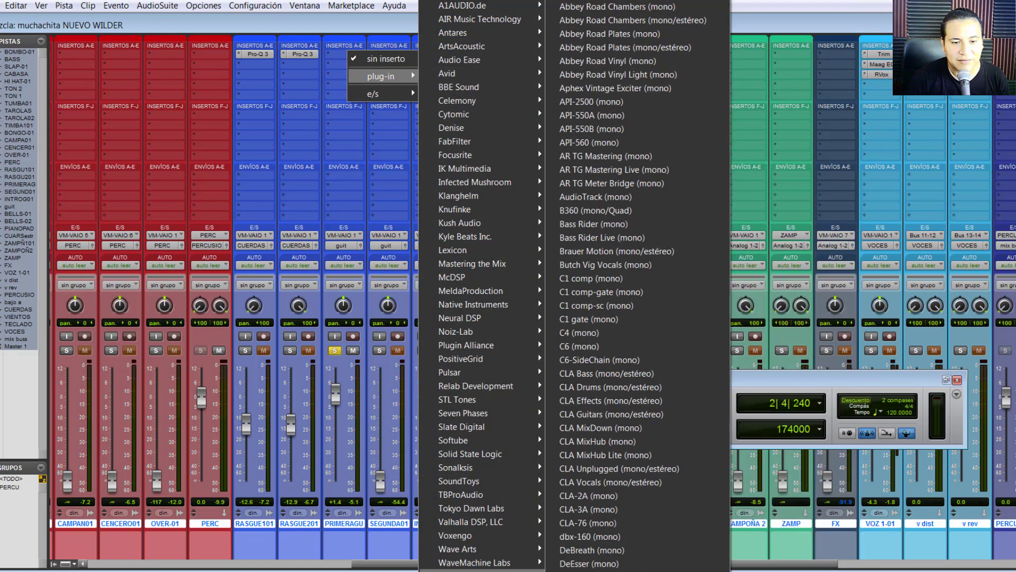
left_click(618, 143)
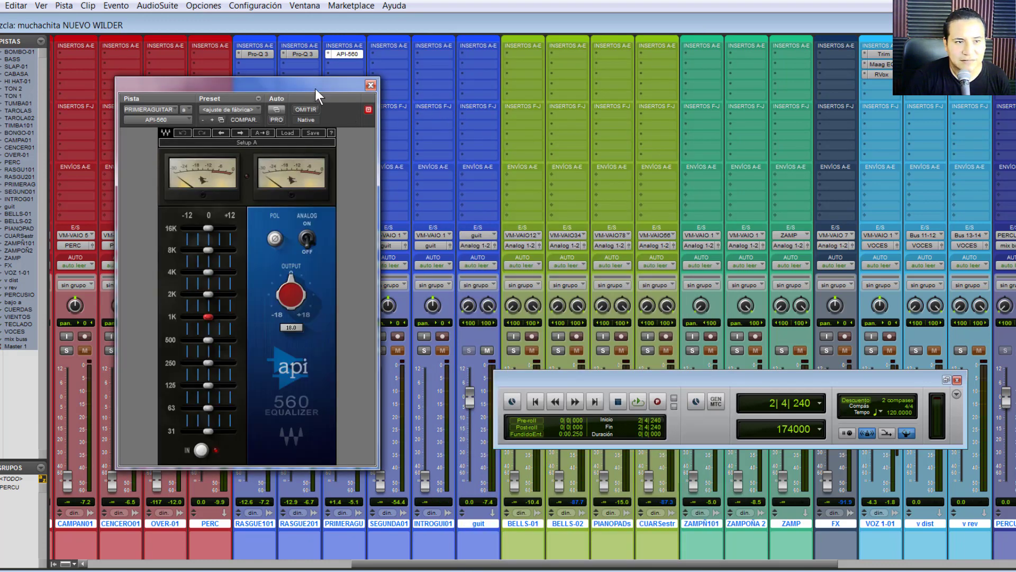
left_click_drag(316, 89, 692, 53)
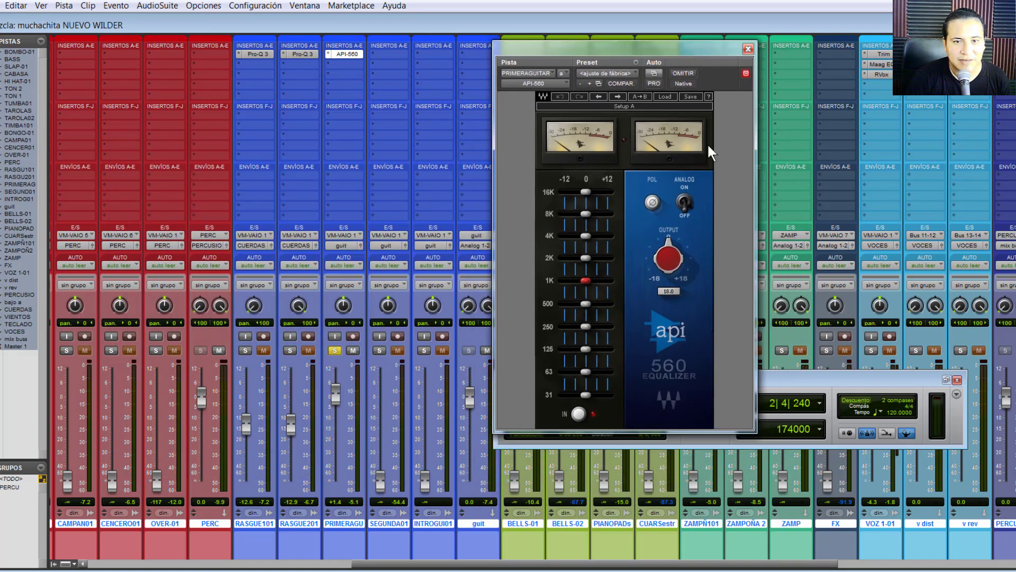
left_click(682, 201)
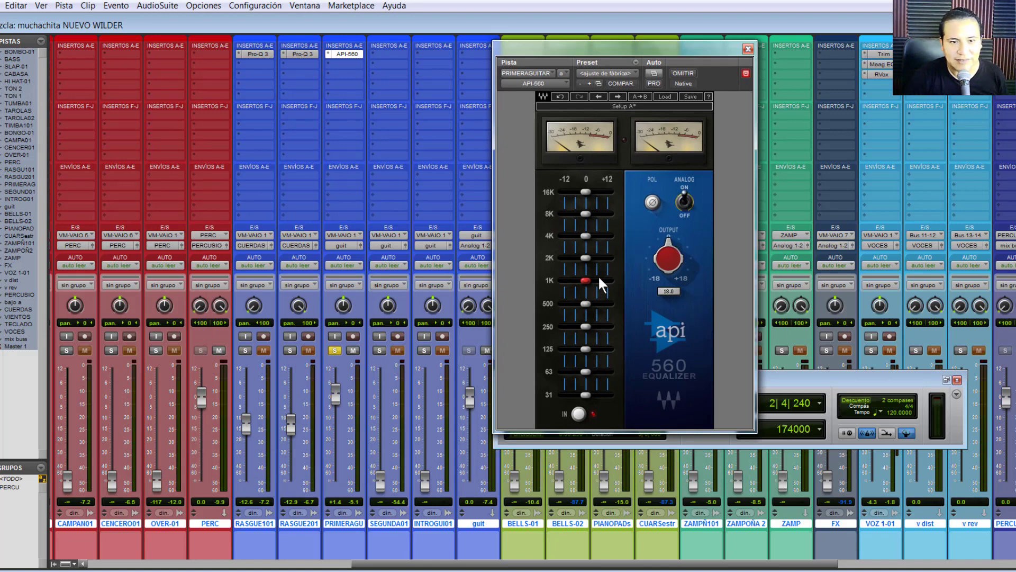
- Play the session while comparing the guitar with the API-560 bypassed and active, and stop playback
mouse_move(589, 303)
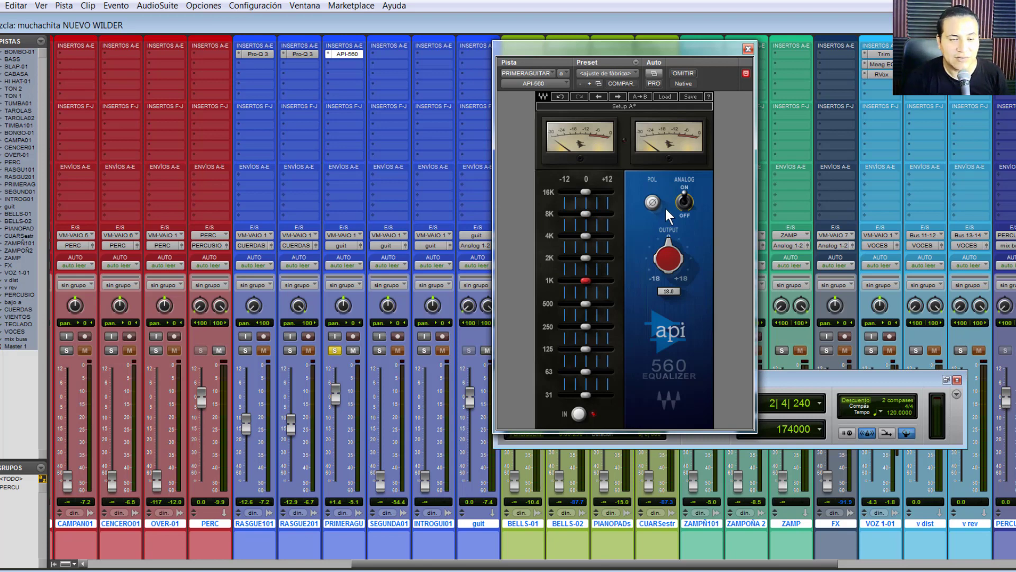
key("space")
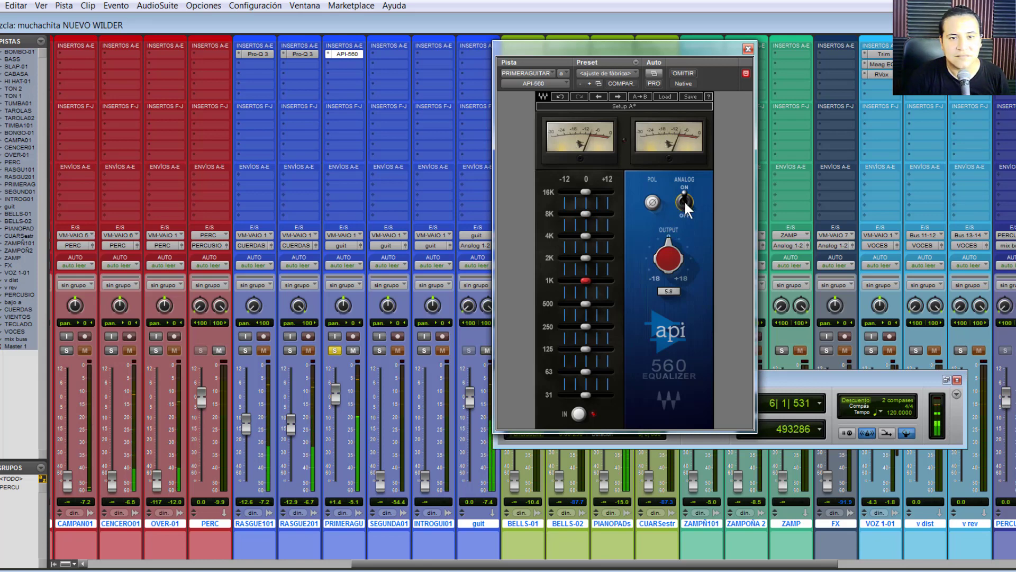
left_click(683, 74)
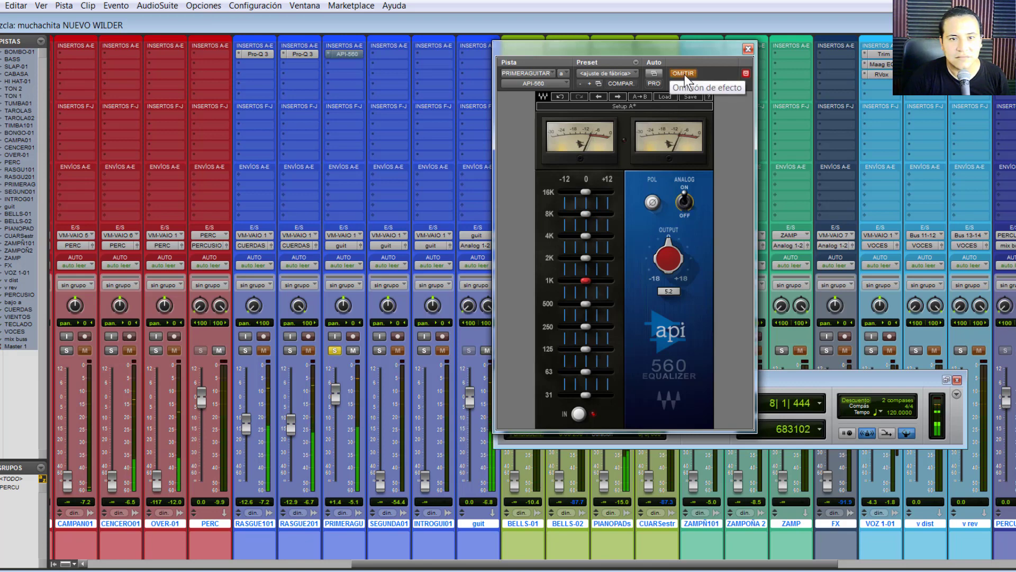
left_click(684, 74)
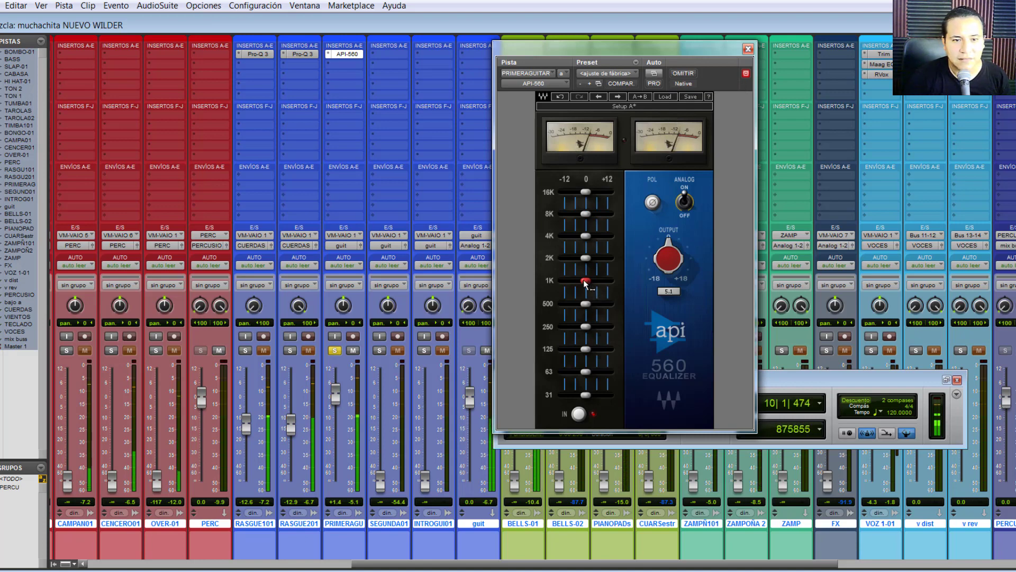
mouse_move(585, 282)
key("space")
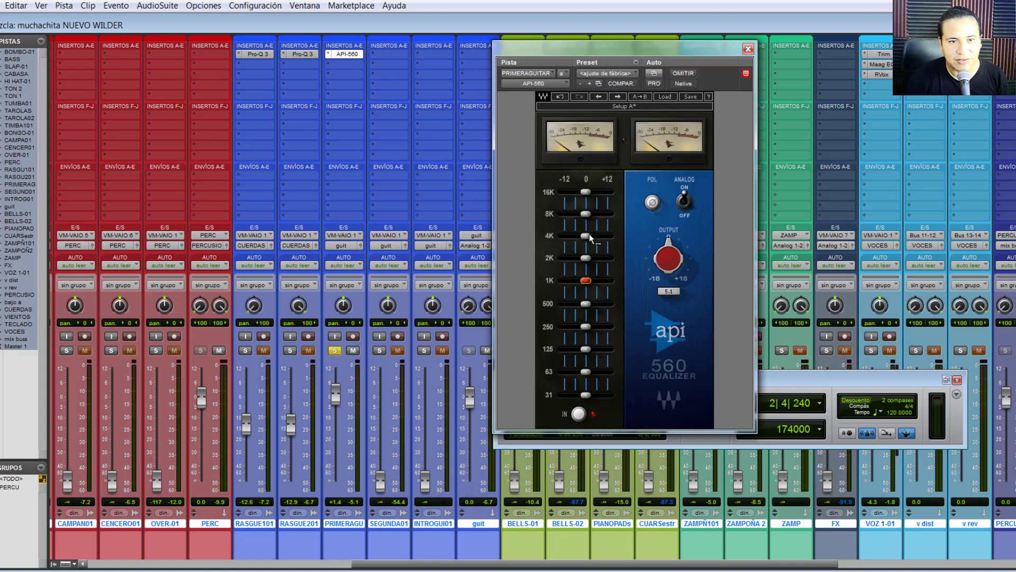
- Adjust the API-560 bands during playback: nudge 16K, cut 1K slightly and boost 125 by 2.1 dB
mouse_move(596, 197)
left_mouse_down()
mouse_move(614, 185)
mouse_move(599, 188)
left_mouse_up()
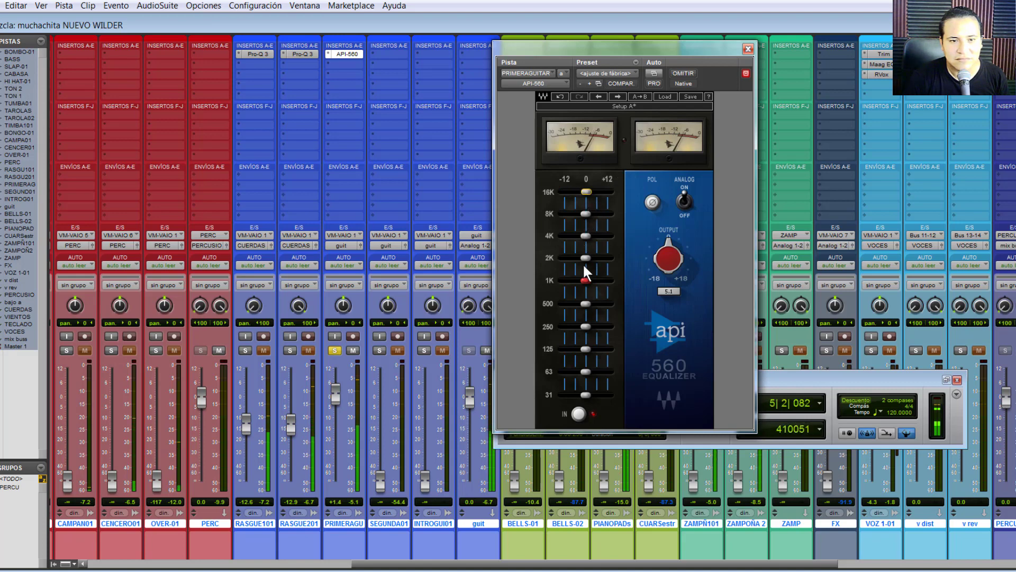
left_click_drag(586, 281, 583, 281)
left_click_drag(588, 345, 590, 349)
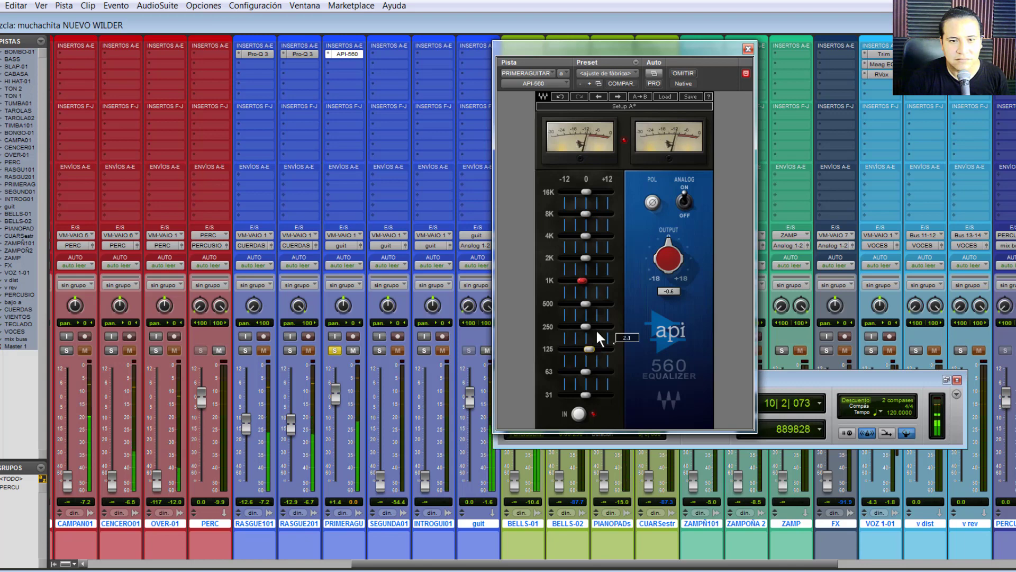
- Bypass and re-enable the API-560 twice during playback to compare the equalized guitar with the original
left_click(683, 73)
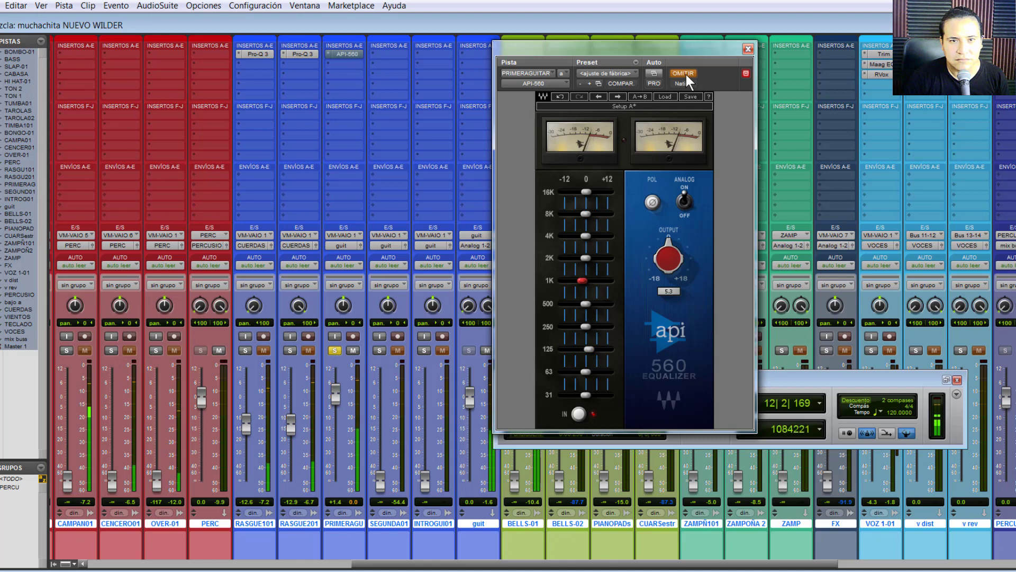
left_click(685, 74)
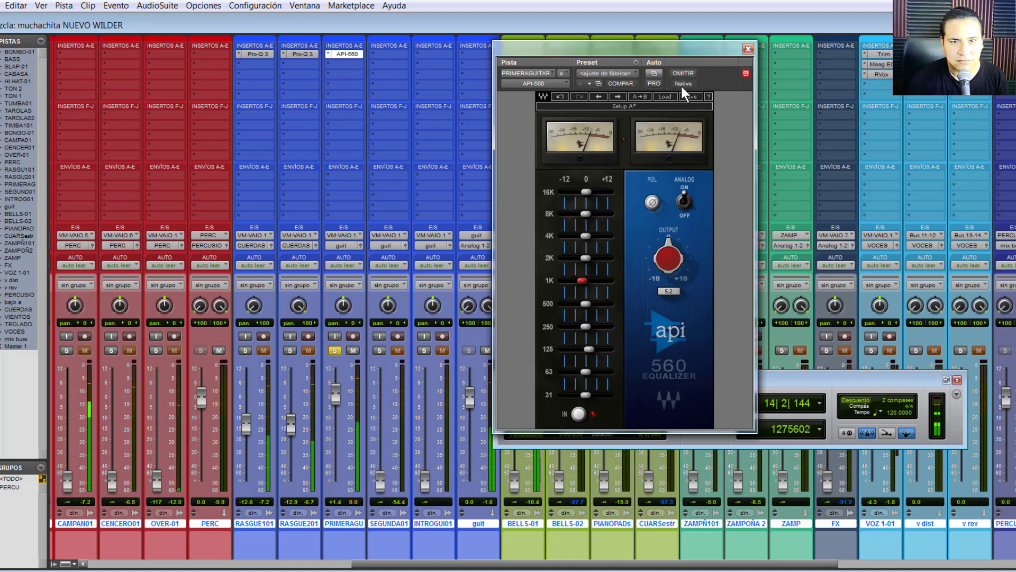
left_click(687, 74)
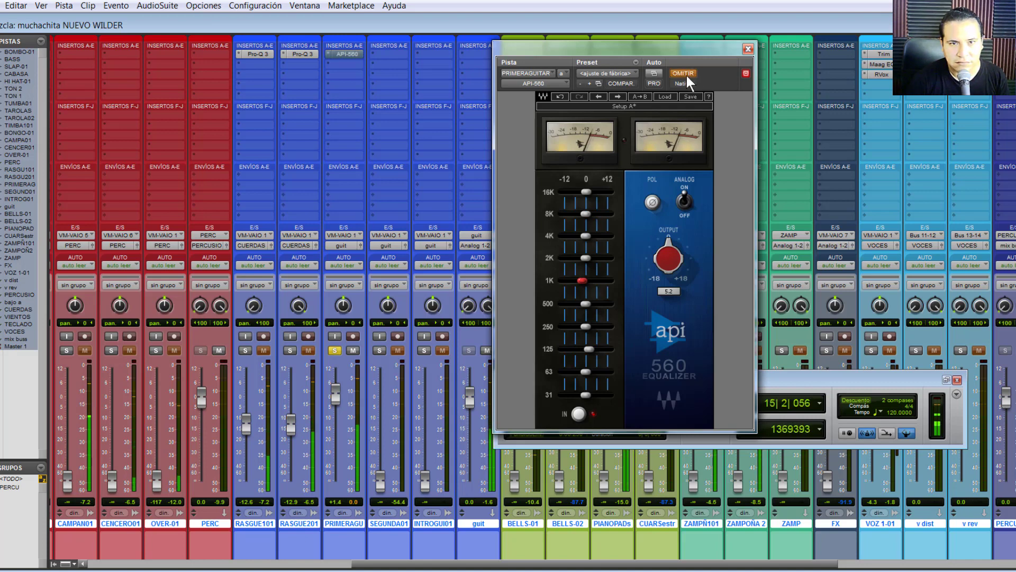
left_click(687, 75)
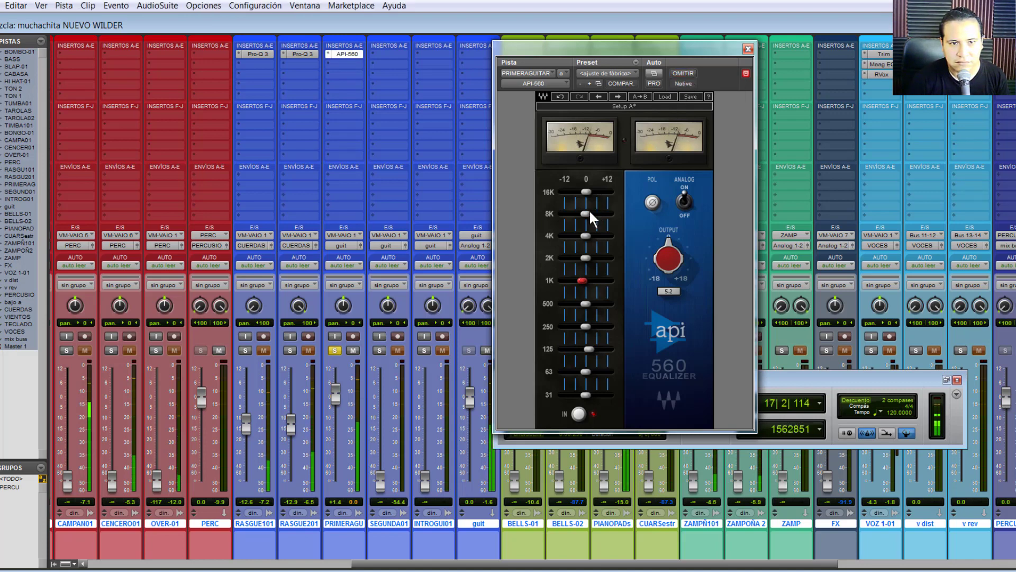
- Cut the API-560's 8K band slightly, stop playback and close the equalizer window
left_click_drag(588, 213, 582, 214)
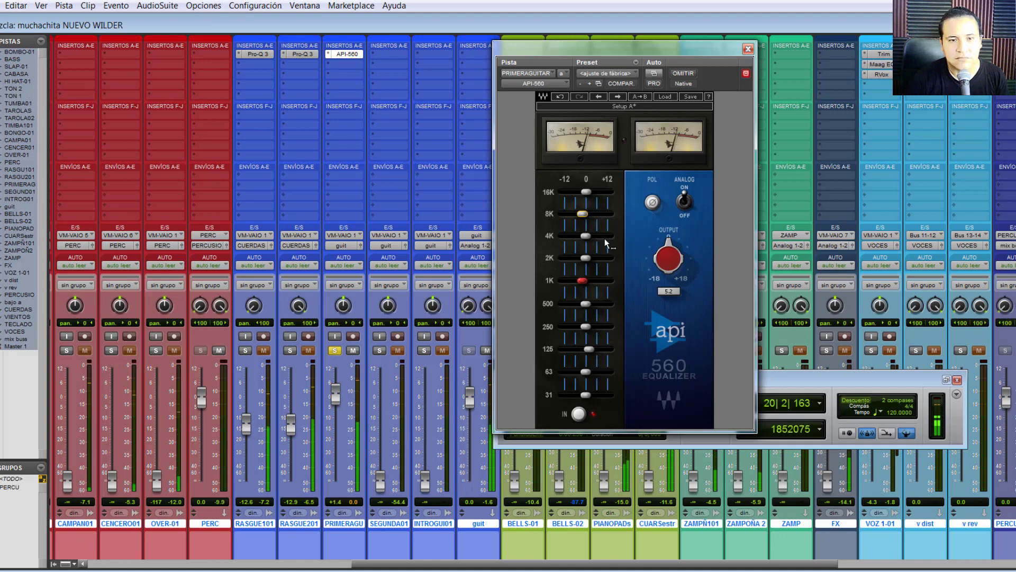
key("space")
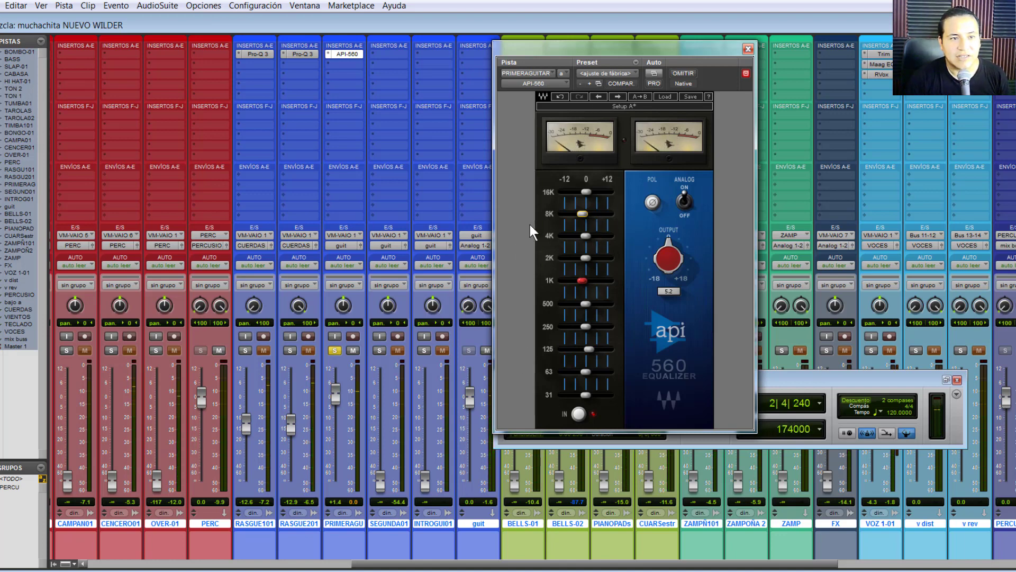
left_click(747, 49)
- Replace the API-560 on the PRIMERAGUITAR track with the Waves API-550B (mono) and toggle its Analog switch
left_click(328, 52)
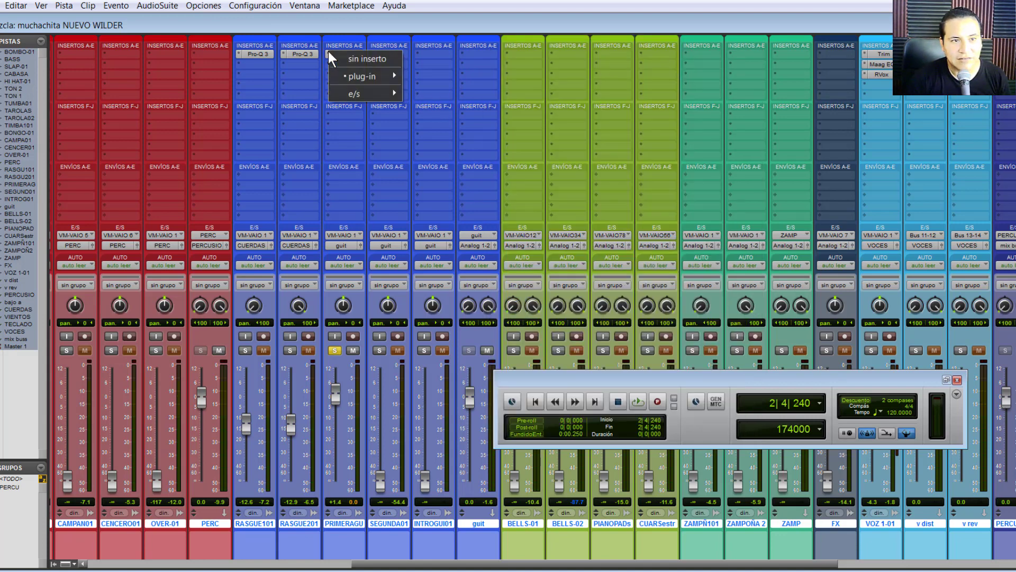
mouse_move(358, 78)
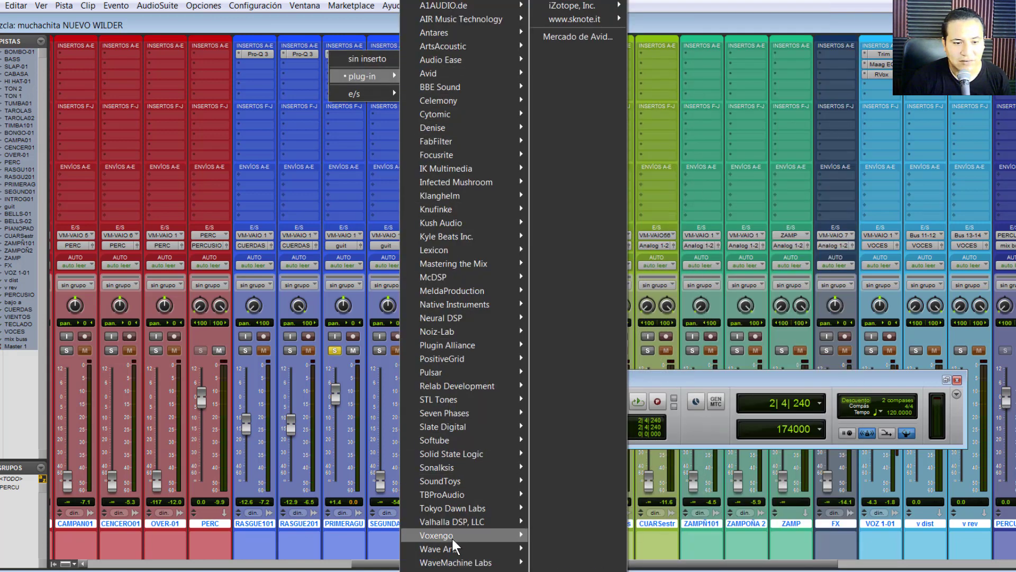
mouse_move(455, 566)
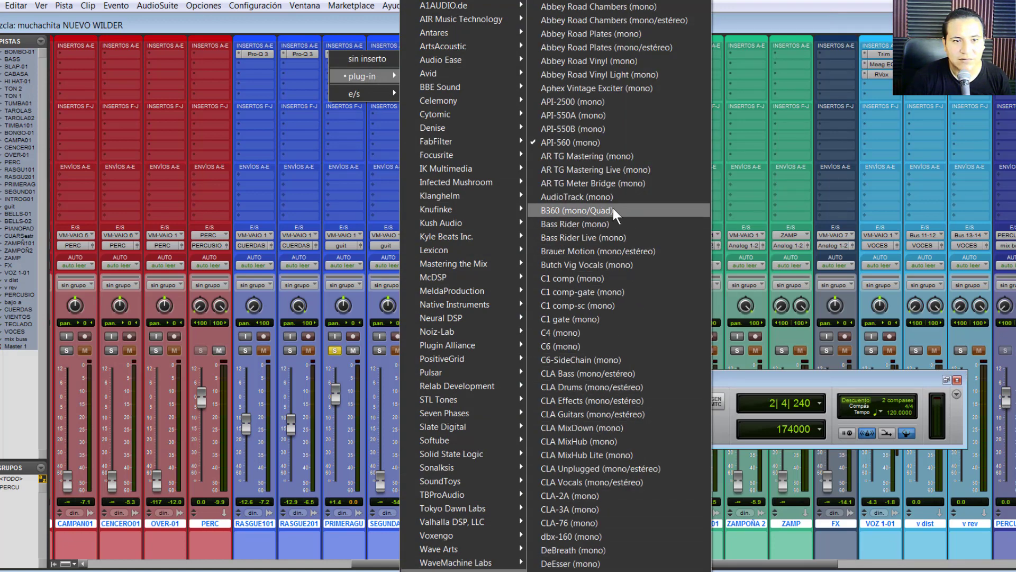
left_click(625, 127)
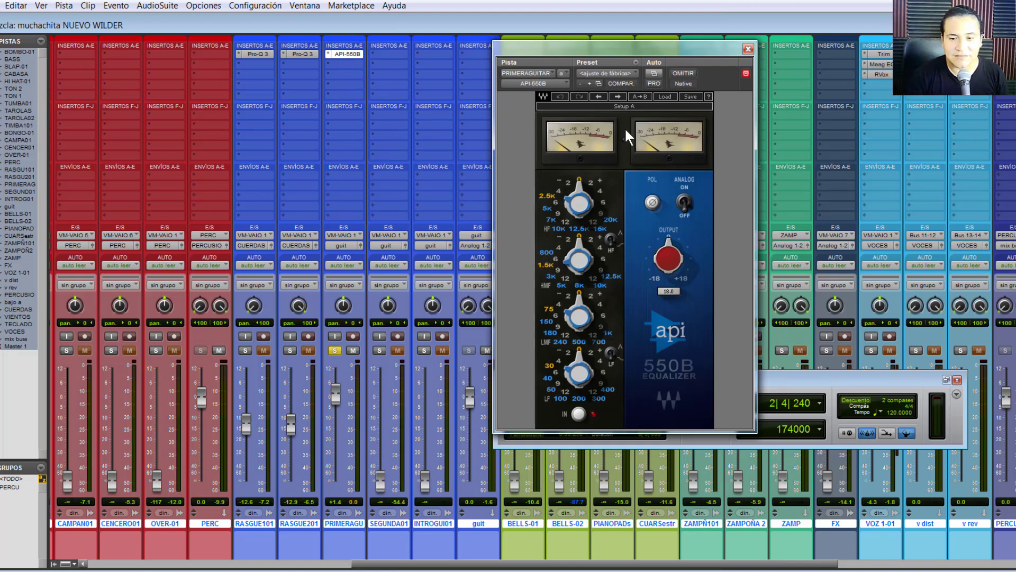
left_click(686, 202)
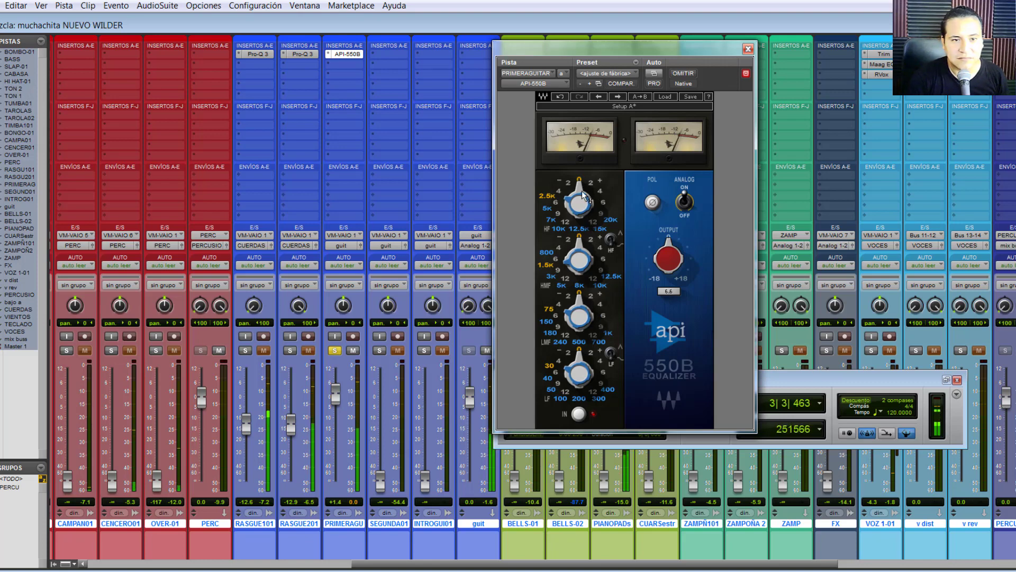
- Check the API-550B against bypass during playback, and boost its HMF band and its 12.5K HF band by about 2 dB each
left_click(687, 75)
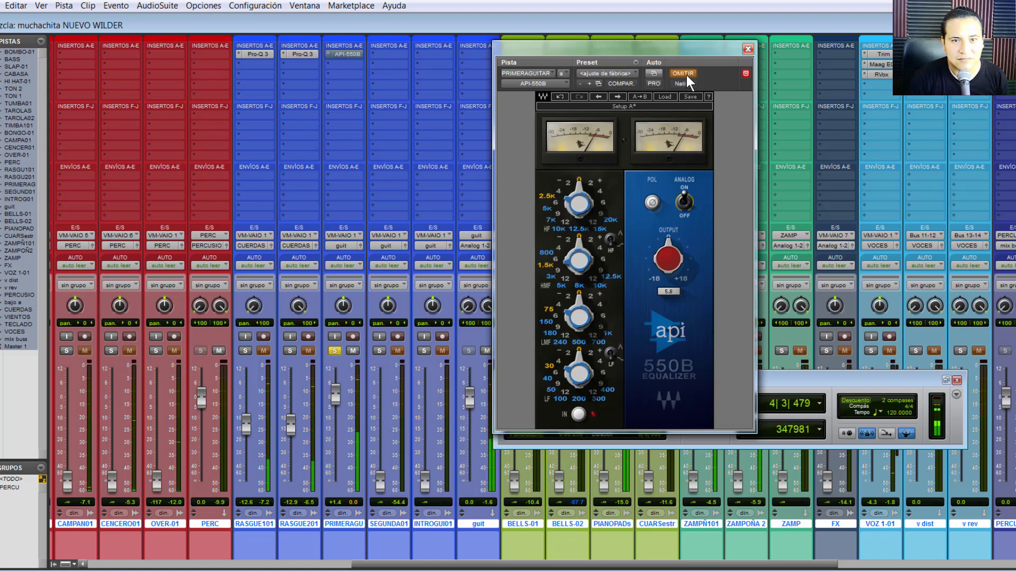
left_click(687, 75)
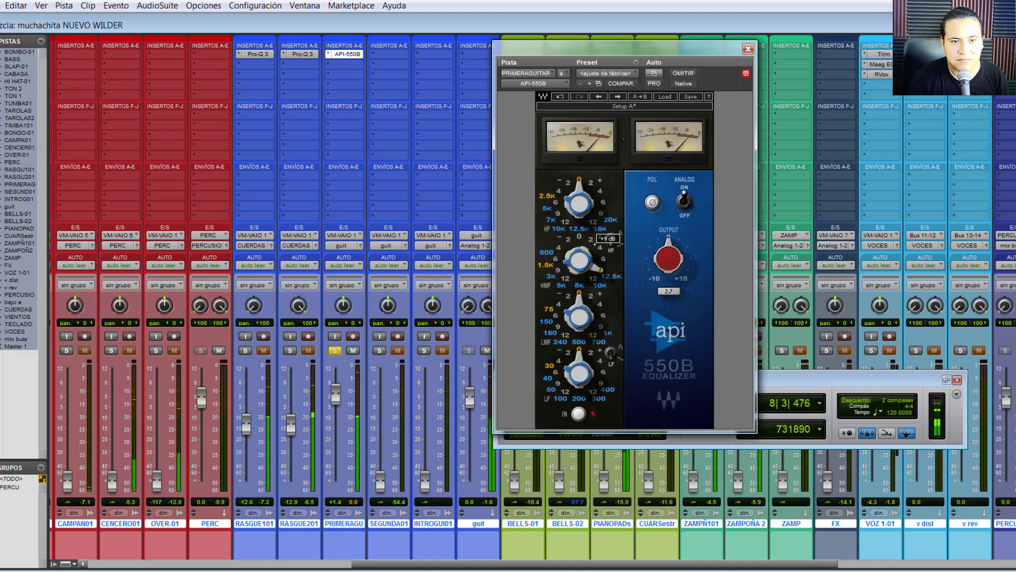
left_click(579, 241, "alt")
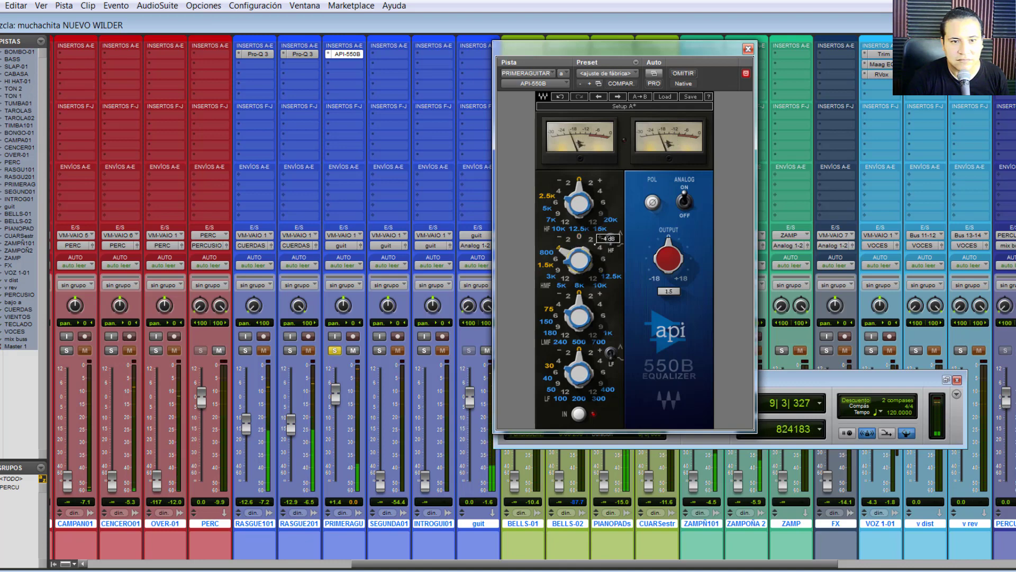
left_click_drag(579, 241, 579, 233)
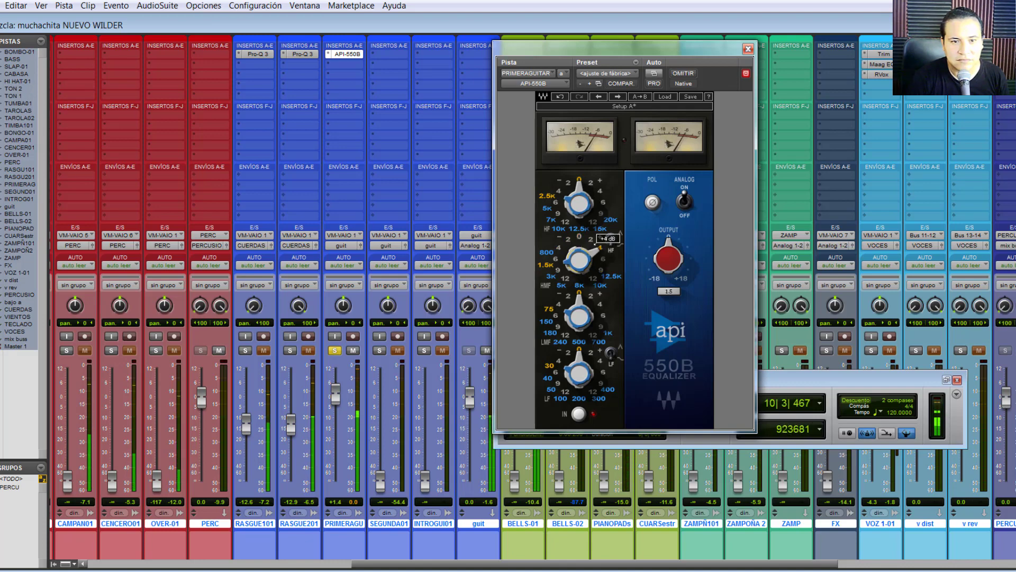
mouse_move(564, 187)
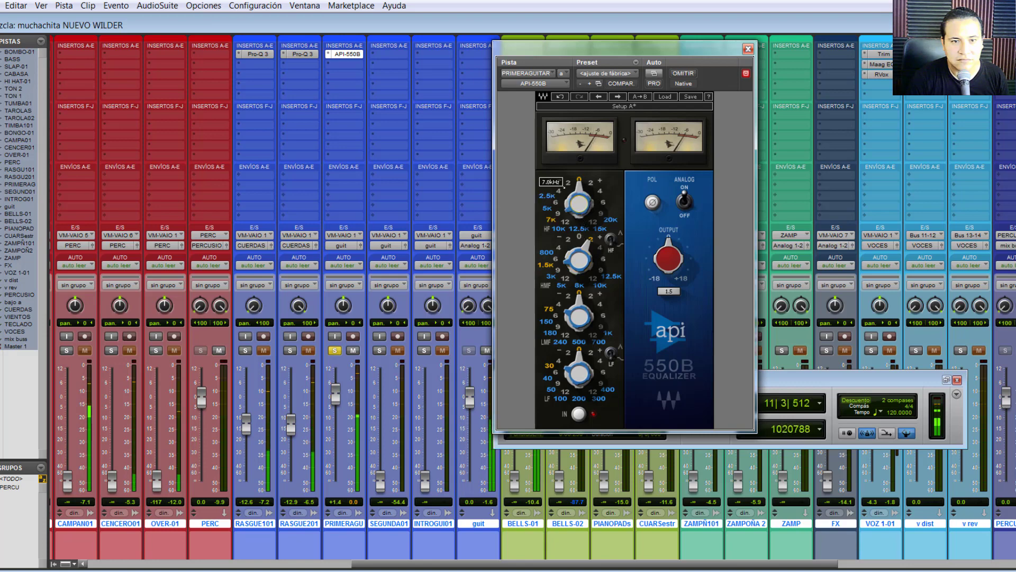
left_click_drag(581, 186, 581, 180)
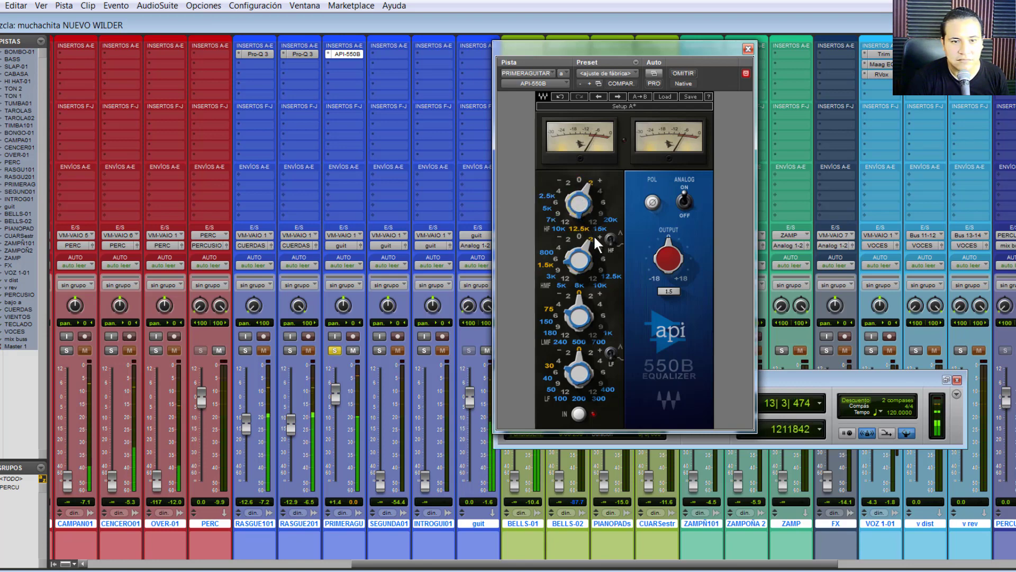
- Compare the guitar with the adjusted API-550B bypassed and active during playback
left_click(684, 75)
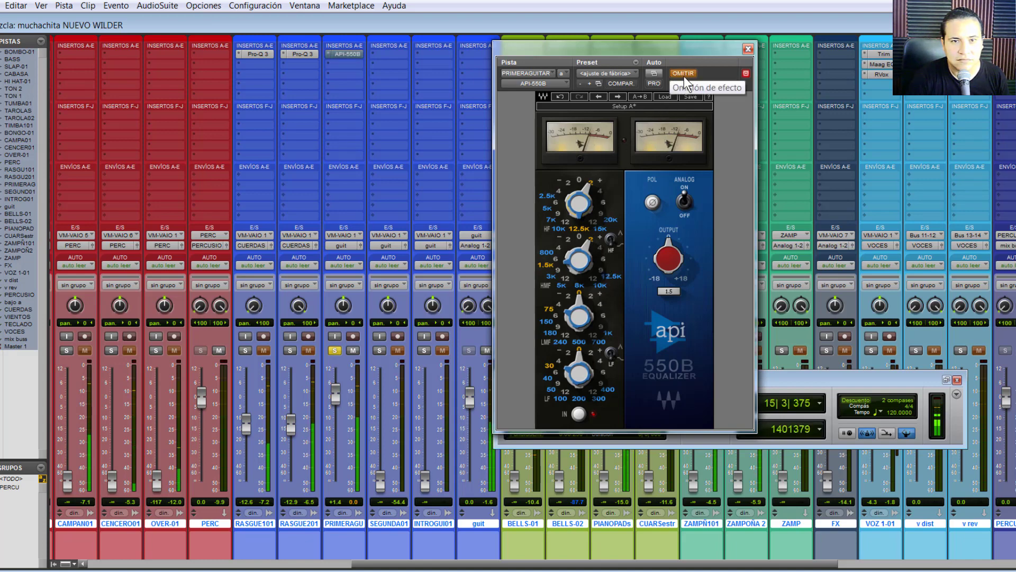
left_click(684, 76)
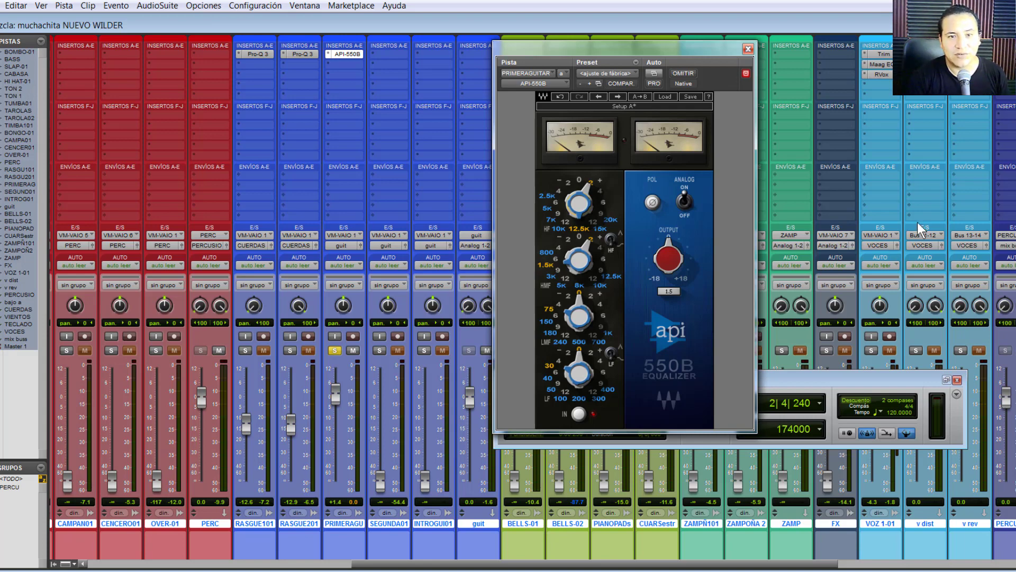
- Insert the FabFilter Pro-Q 3 (mono) below the API-550B on the PRIMERAGUITAR track and place its window clear of that track's inserts
left_click_drag(694, 45, 674, 60)
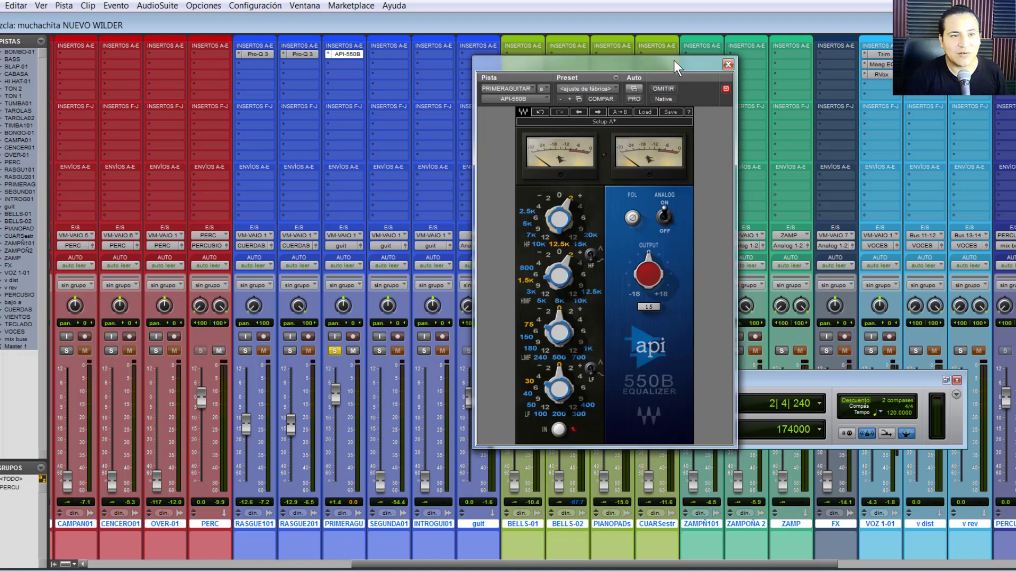
left_click(338, 62)
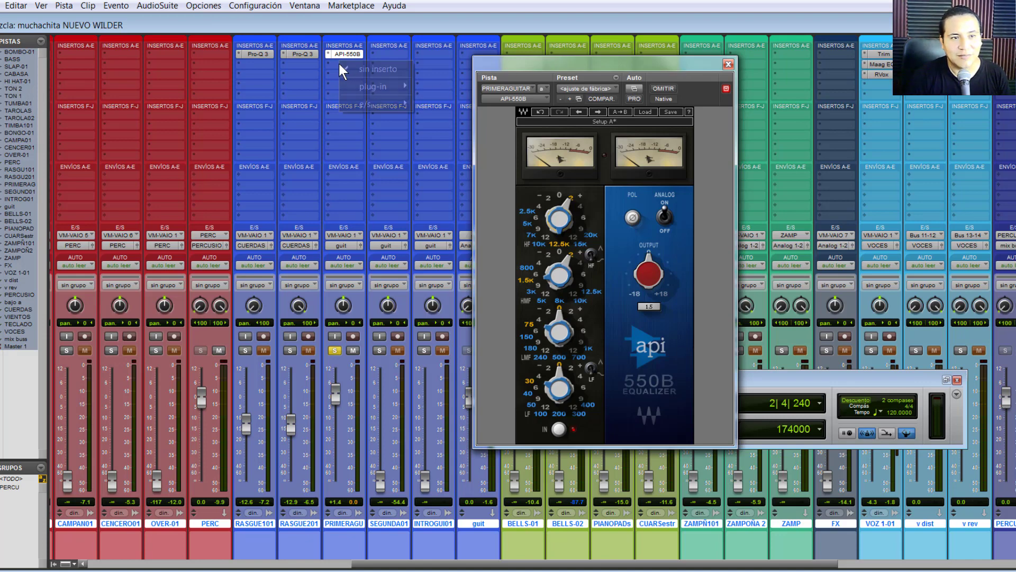
mouse_move(367, 87)
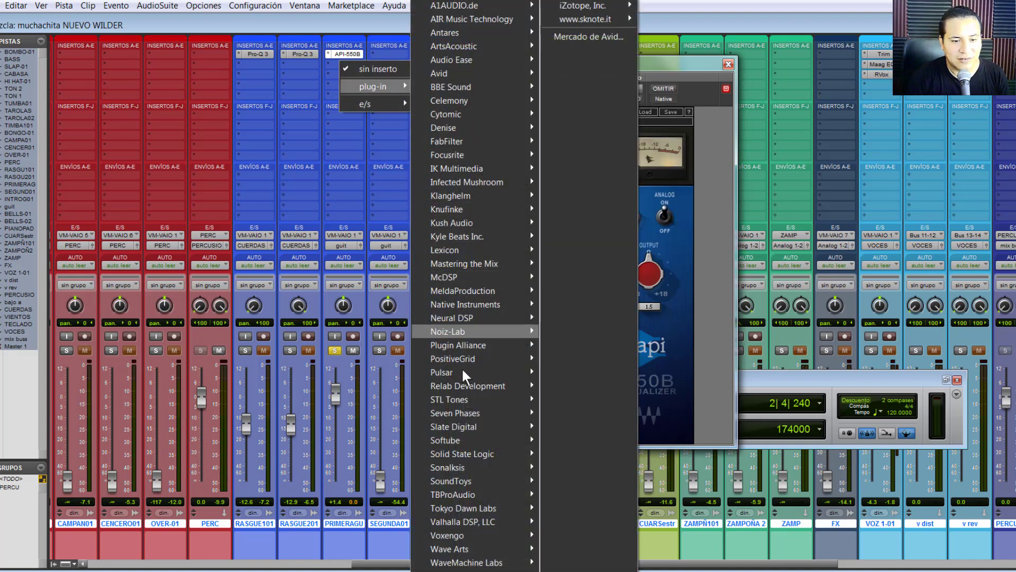
mouse_move(477, 570)
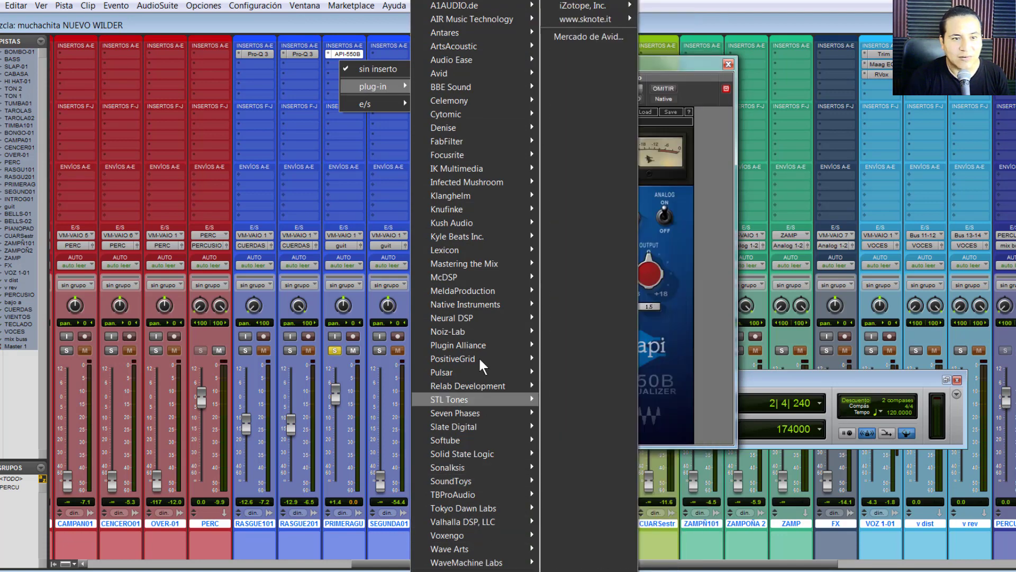
mouse_move(478, 141)
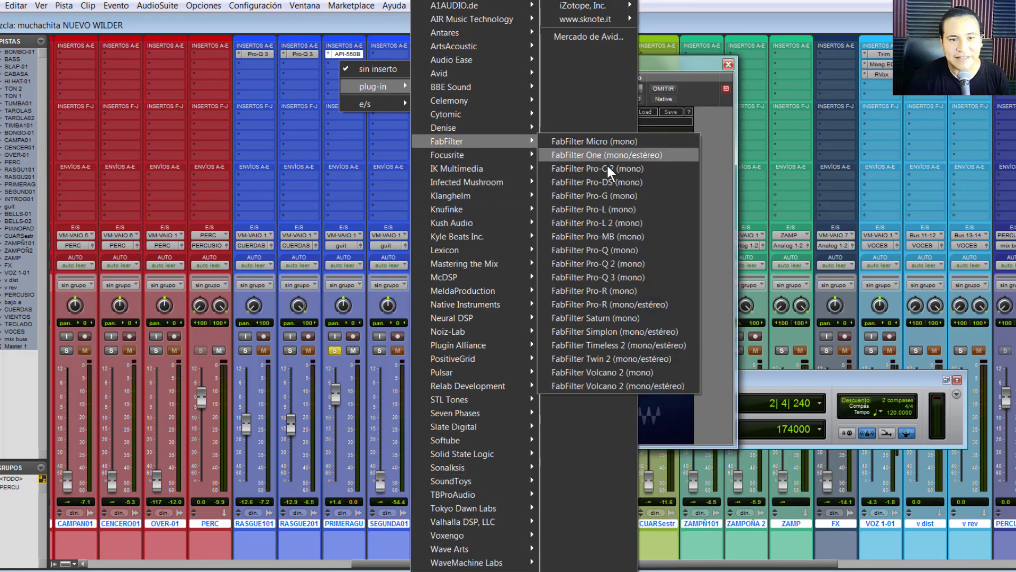
left_click(598, 277)
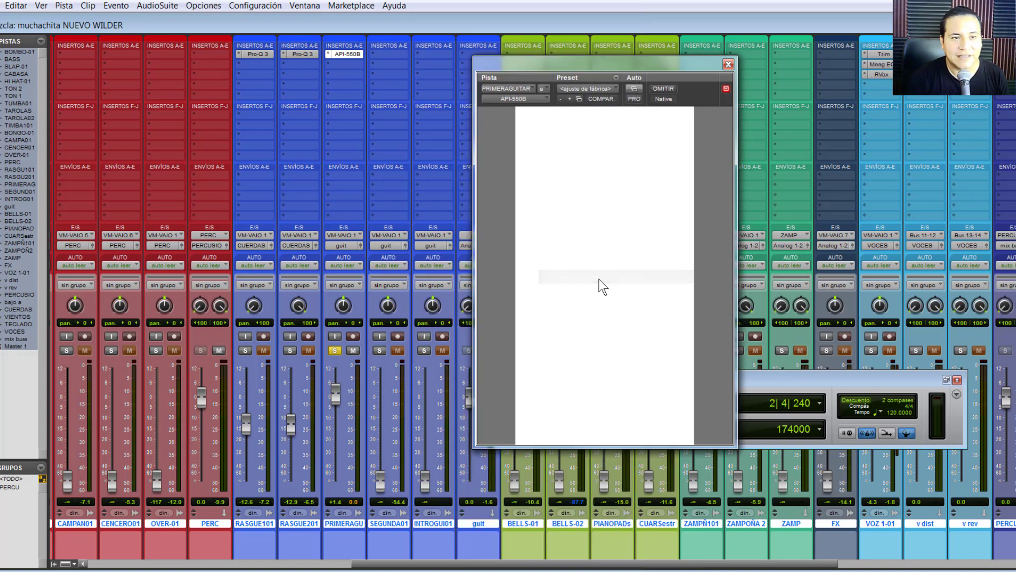
left_click_drag(806, 73, 727, 78)
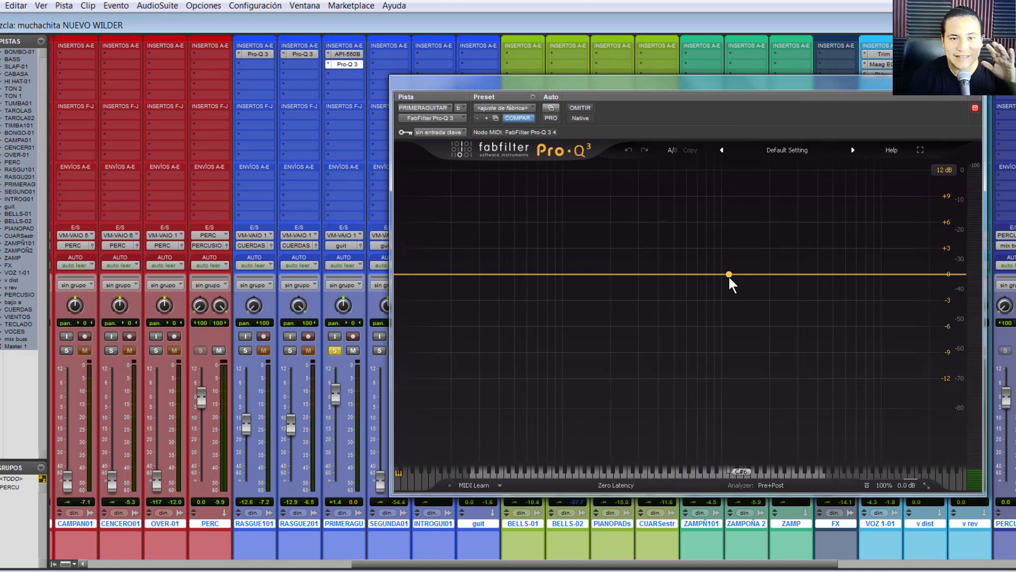
- Add a bell boost of about 5 dB near 2.8 kHz, audition it soloed and narrow its Q to about 21.7
left_click_drag(728, 276, 794, 229)
left_click(807, 188)
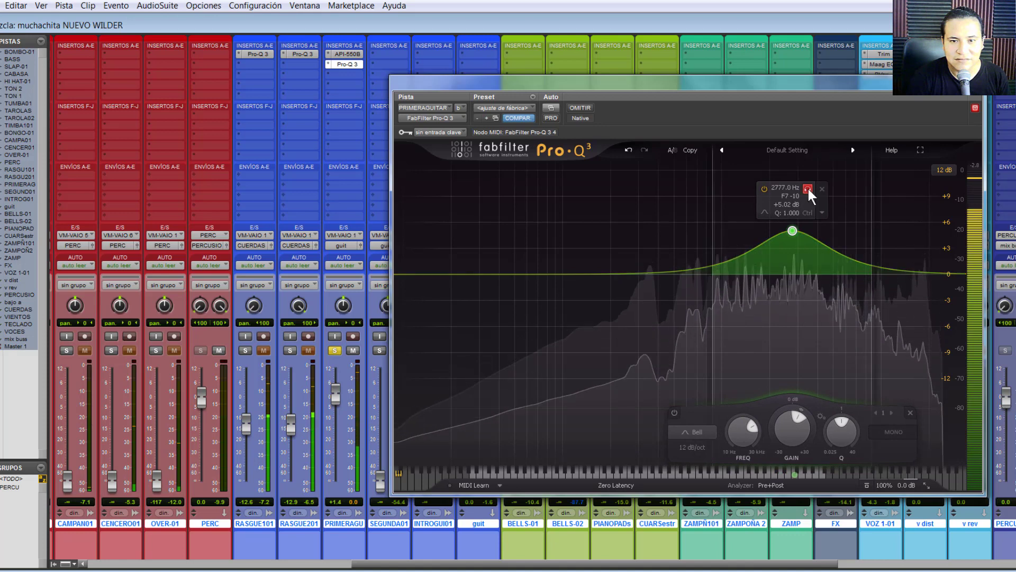
left_click_drag(847, 422, 842, 327)
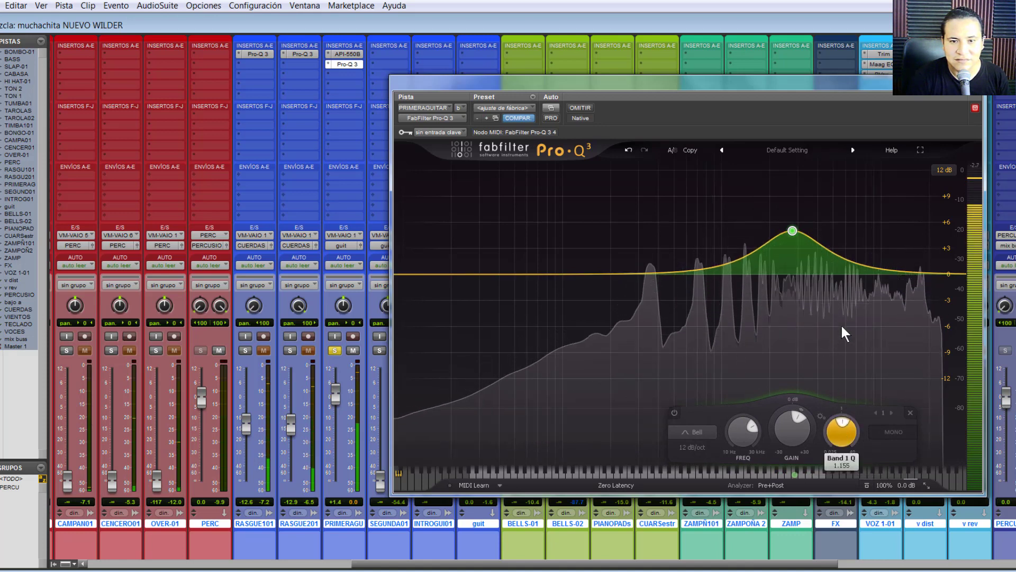
scroll(847, 432, "up", 5)
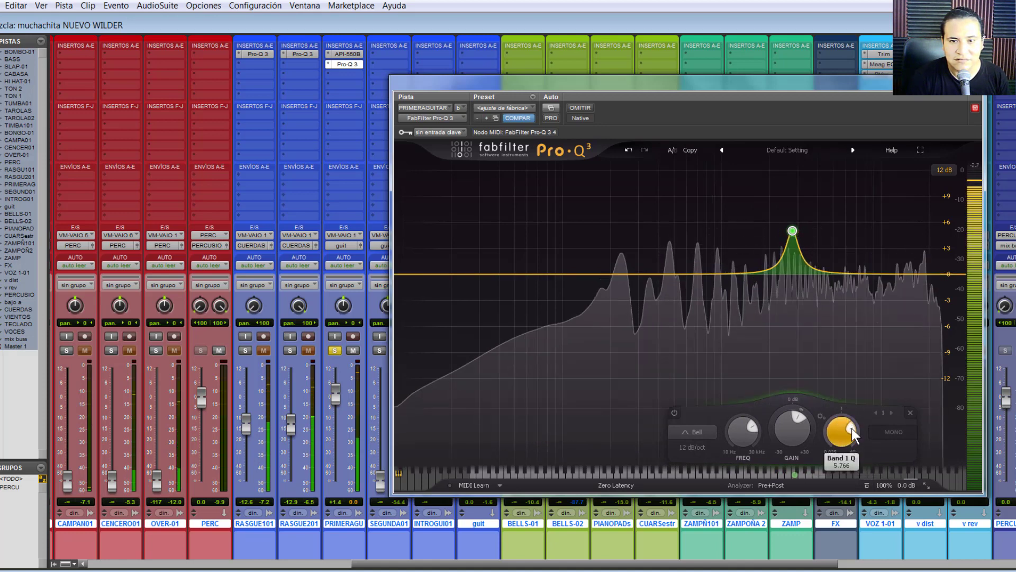
scroll(853, 432, "up", 5)
mouse_move(812, 219)
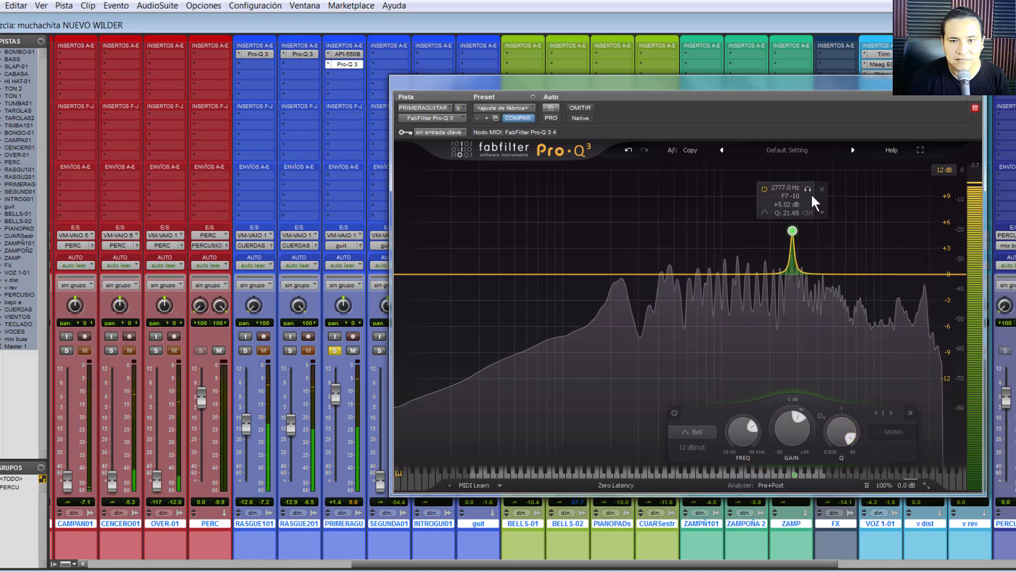
- Sweep the narrow bell band through the highs in solo, up to about 9.5 kHz, with its Q widened to about 14
left_click_drag(810, 187, 876, 215)
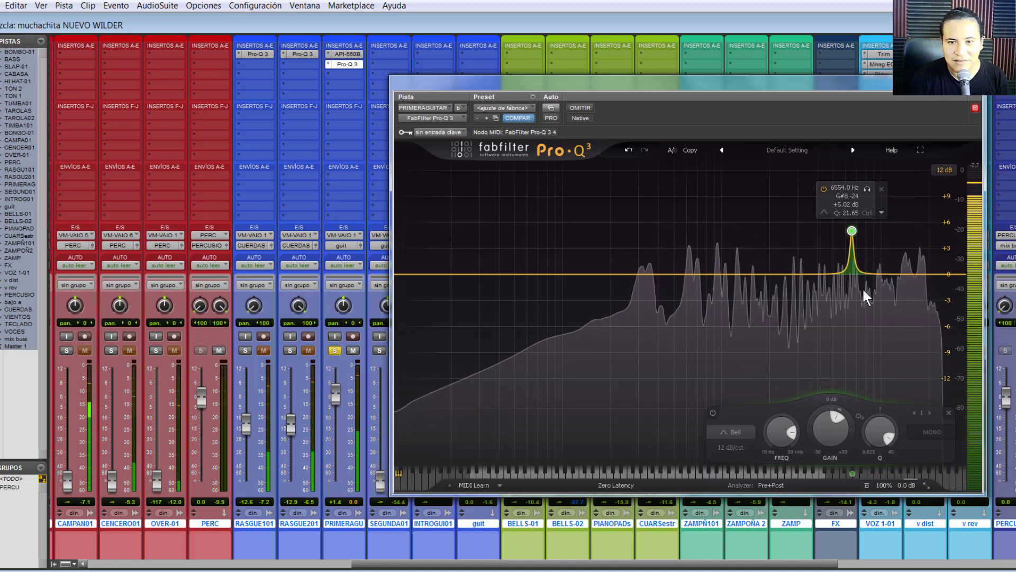
left_click_drag(881, 432, 880, 440)
left_click(867, 189)
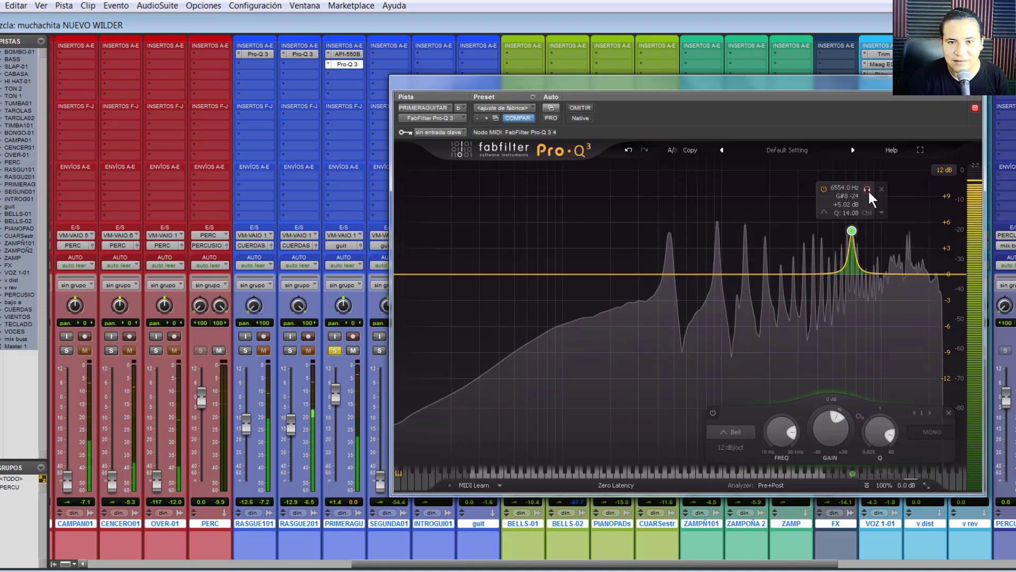
left_click_drag(867, 187, 890, 214)
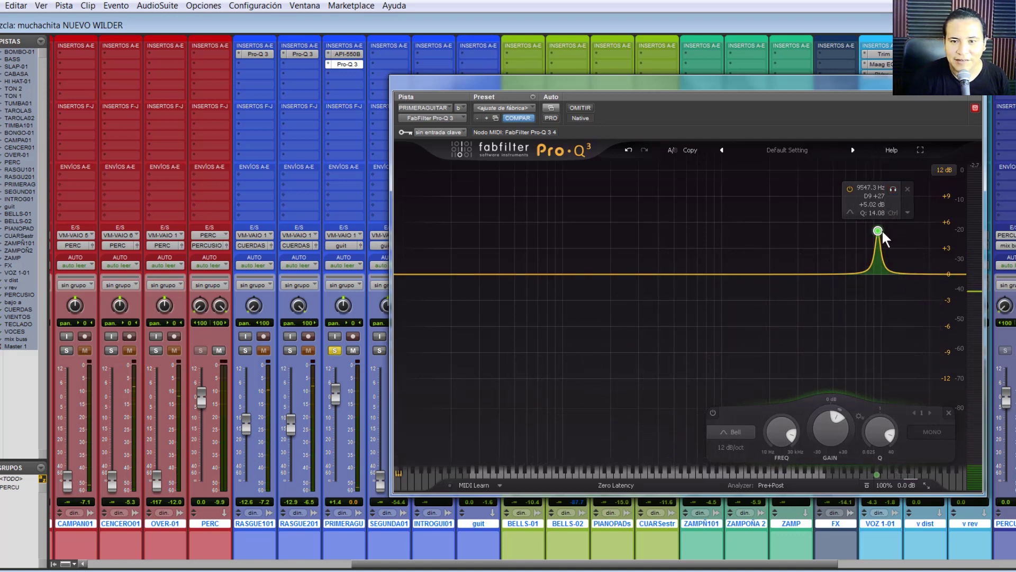
- Change the band's shape to Notch, tune it to about 6.3 kHz, and compare the guitar with both inserts bypassed and active
right_click(877, 231)
mouse_move(891, 285)
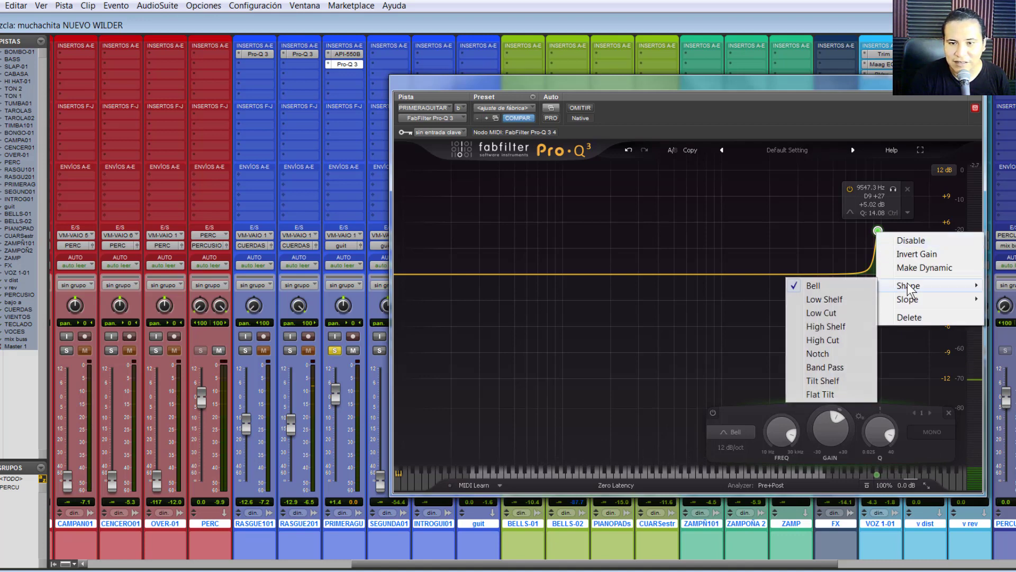
left_click(845, 353)
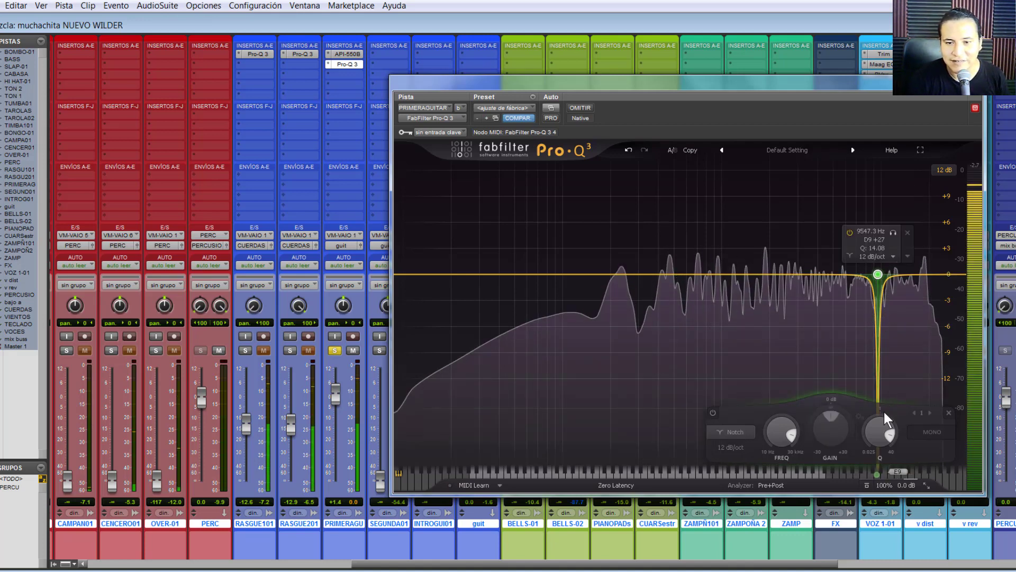
mouse_move(831, 271)
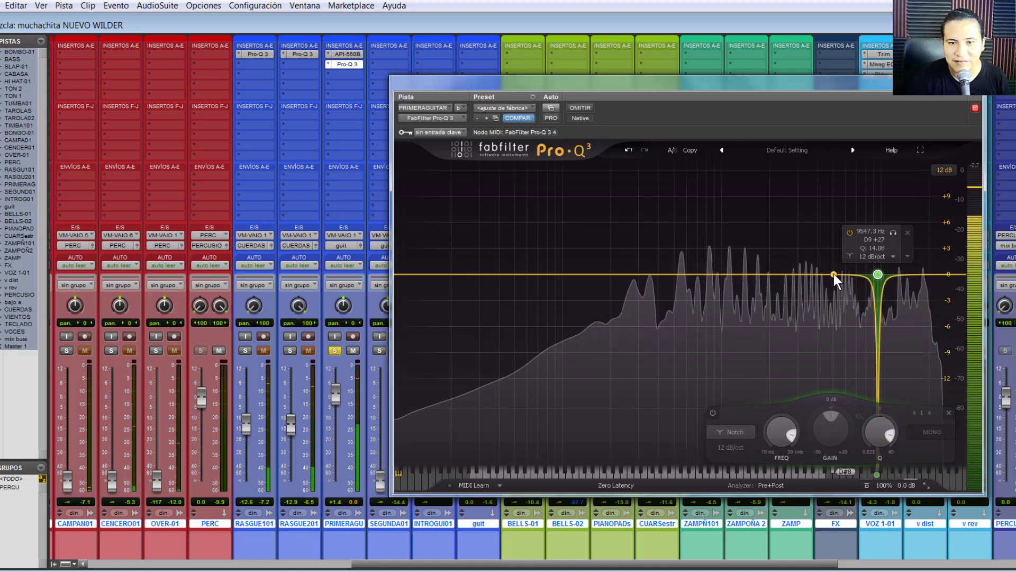
left_click_drag(880, 276, 847, 276)
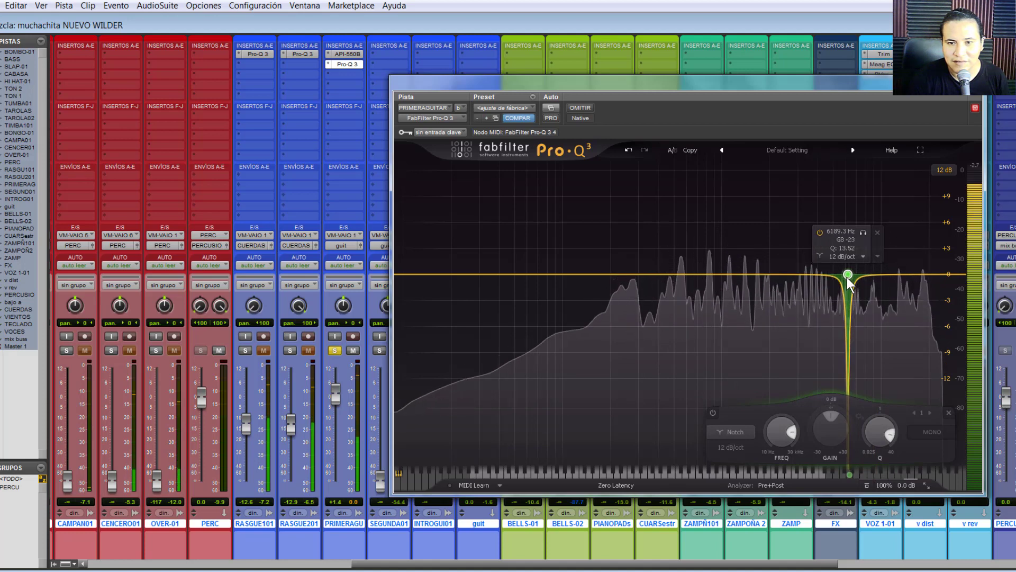
mouse_move(864, 233)
left_mouse_down()
mouse_move(839, 236)
mouse_move(863, 239)
left_mouse_up()
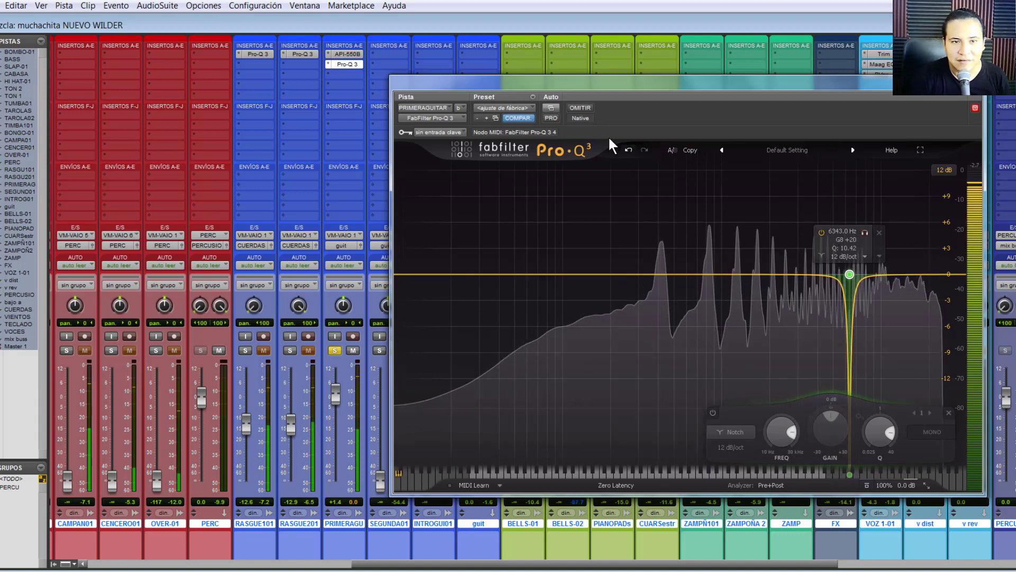
left_click(358, 65, "ctrl")
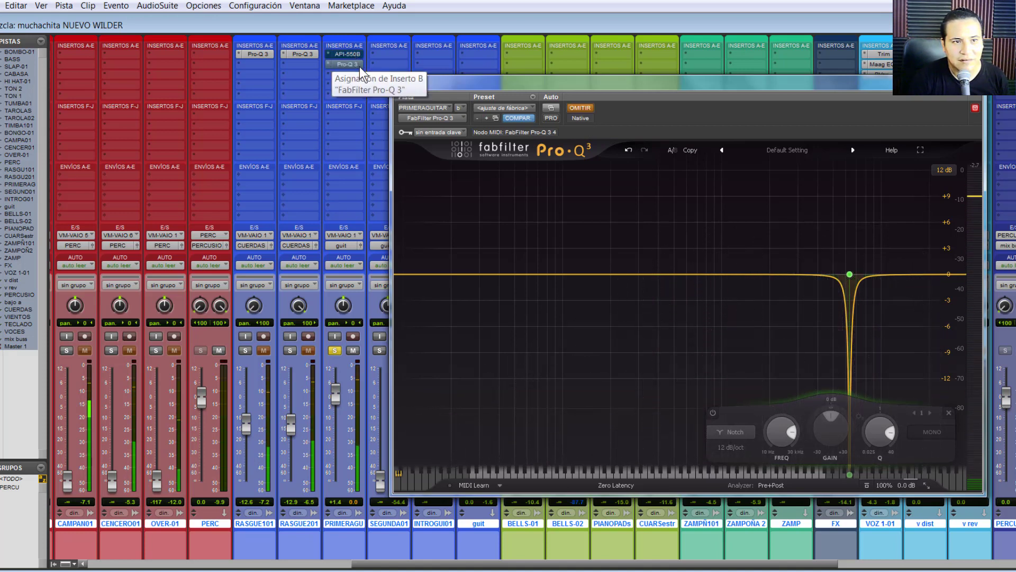
left_click(358, 65, "ctrl")
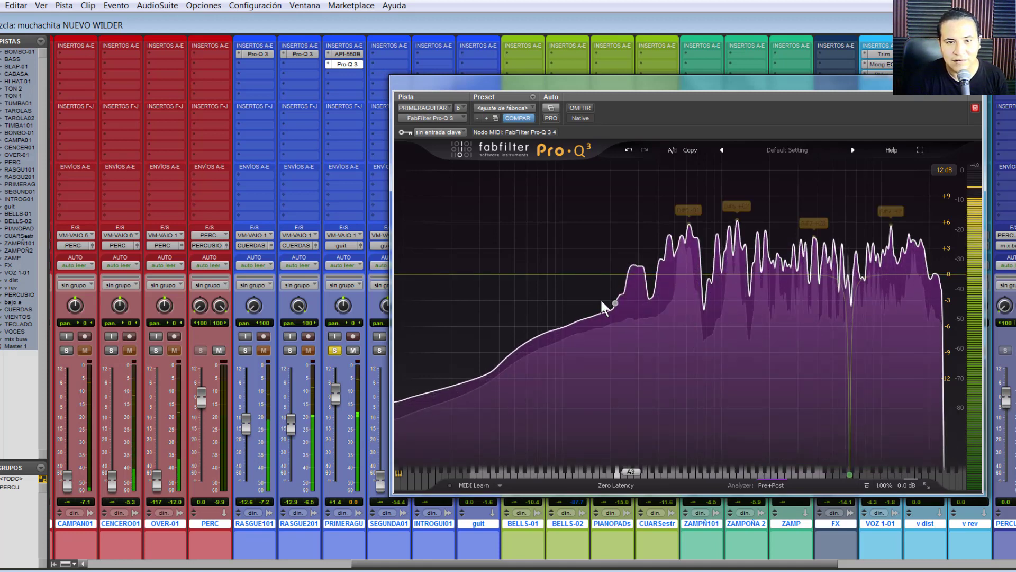
- Add a low-end band, change its shape to Low Cut, set it to about 91 Hz and resume playback
left_click(499, 274)
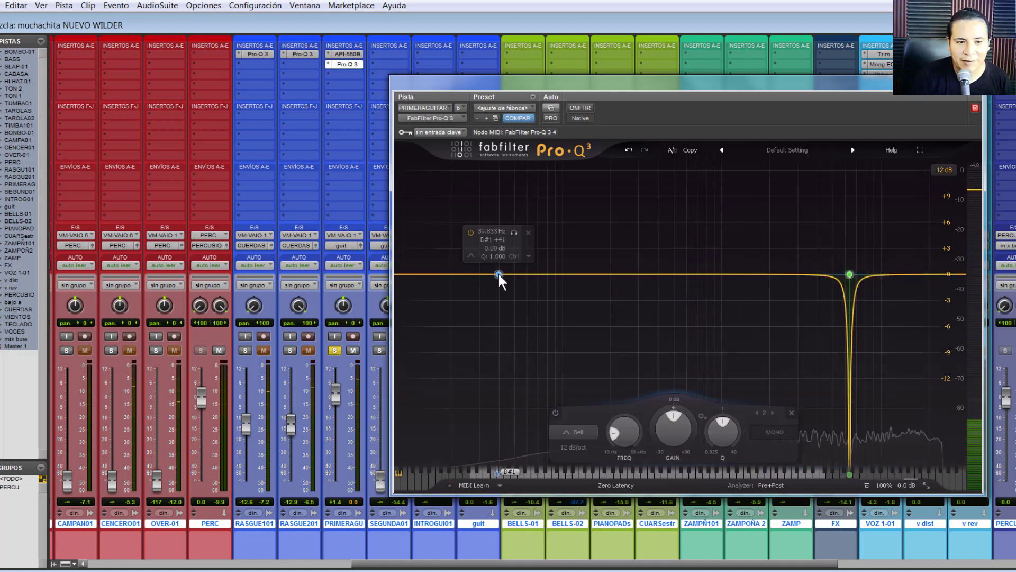
right_click(498, 275)
mouse_move(558, 330)
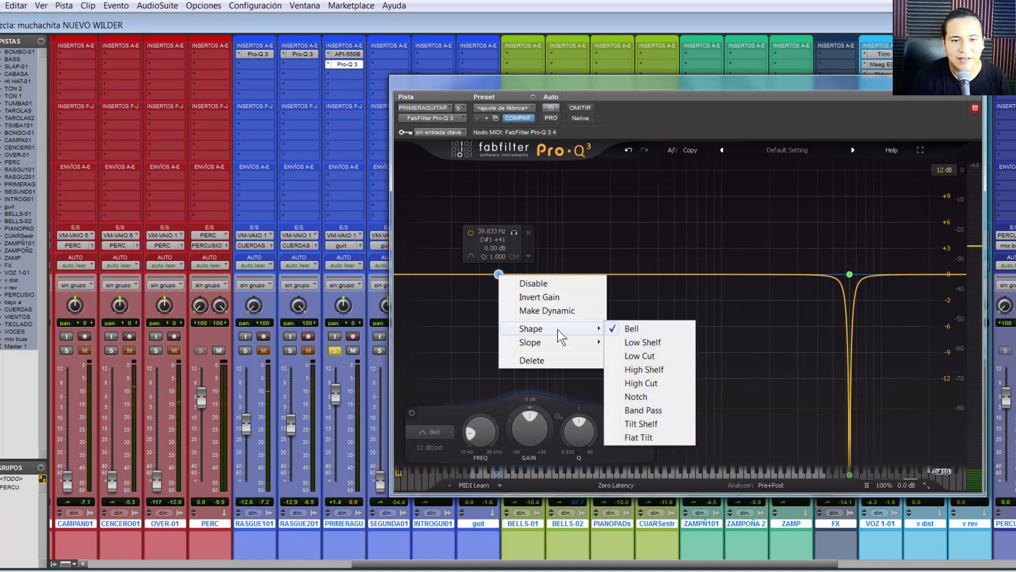
left_click(639, 356)
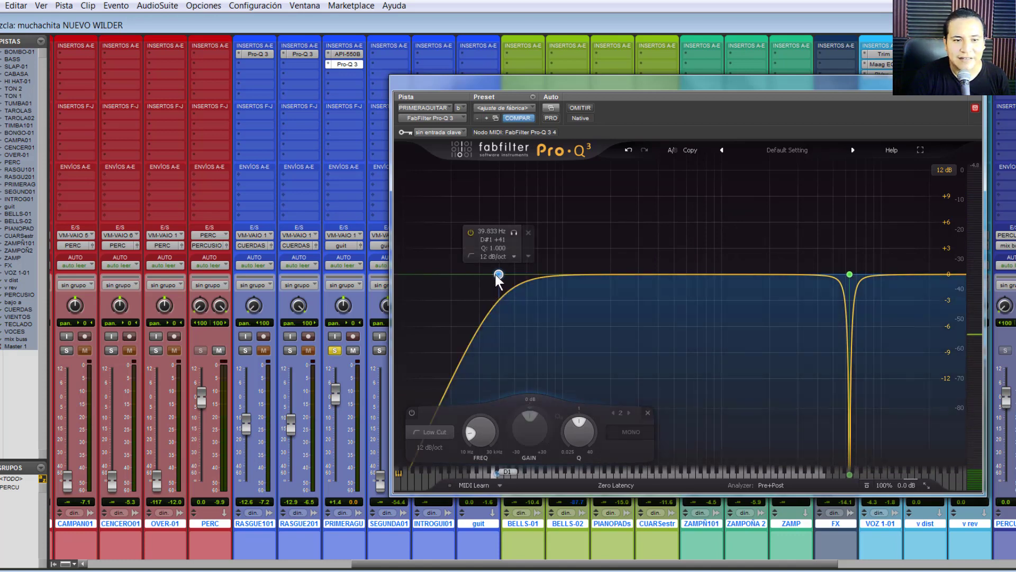
left_click_drag(499, 273, 554, 262)
key("space")
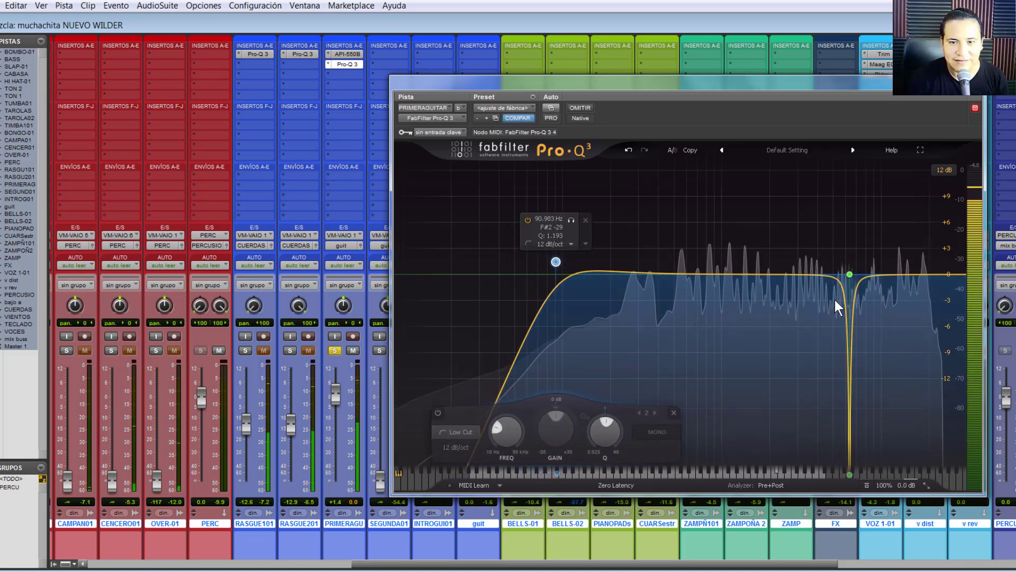
- Retune the notch by soloed sweeping to about 7.9 kHz with a wider Q, and compare the Pro-Q 3 bypassed and active
mouse_move(850, 275)
mouse_move(851, 275)
left_mouse_down()
mouse_move(678, 275)
mouse_move(853, 281)
left_mouse_up()
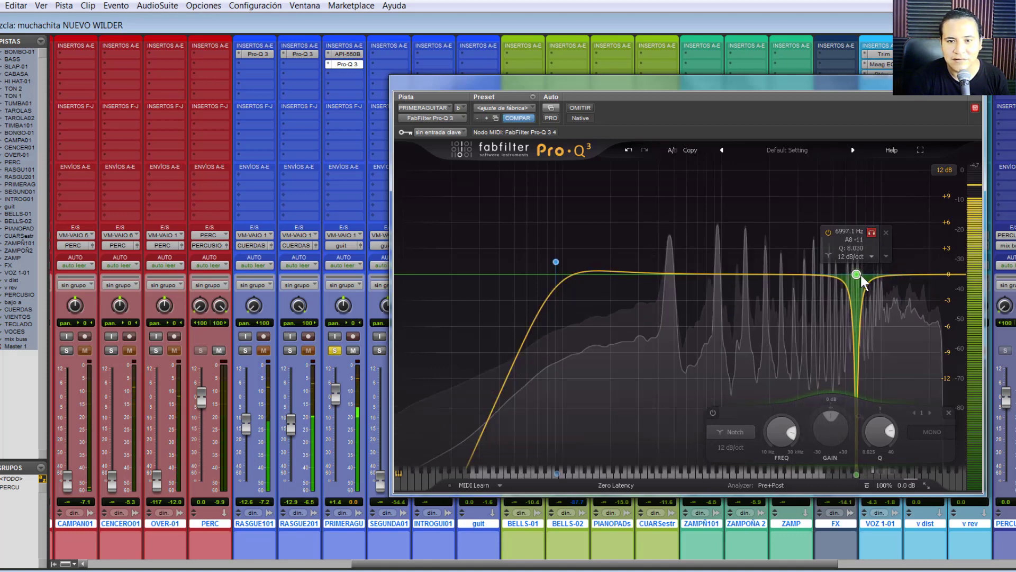
left_click_drag(856, 275, 811, 275)
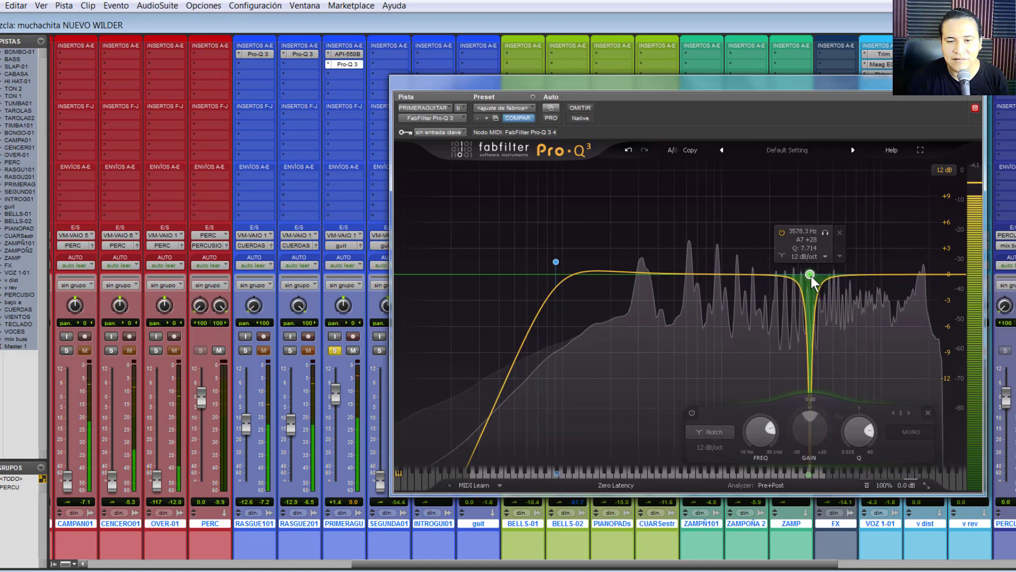
left_click_drag(826, 233, 886, 267)
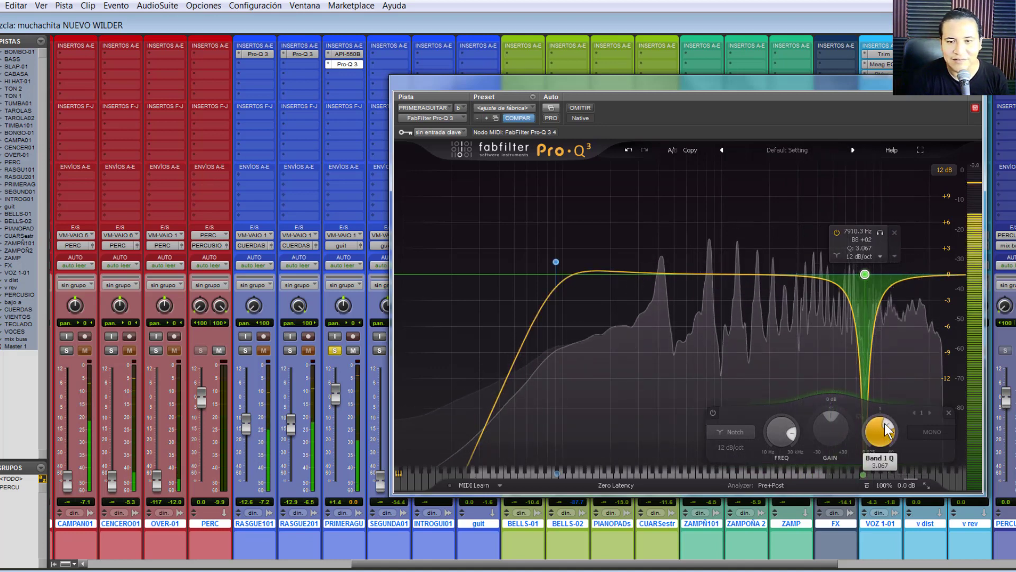
left_click_drag(882, 432, 887, 425)
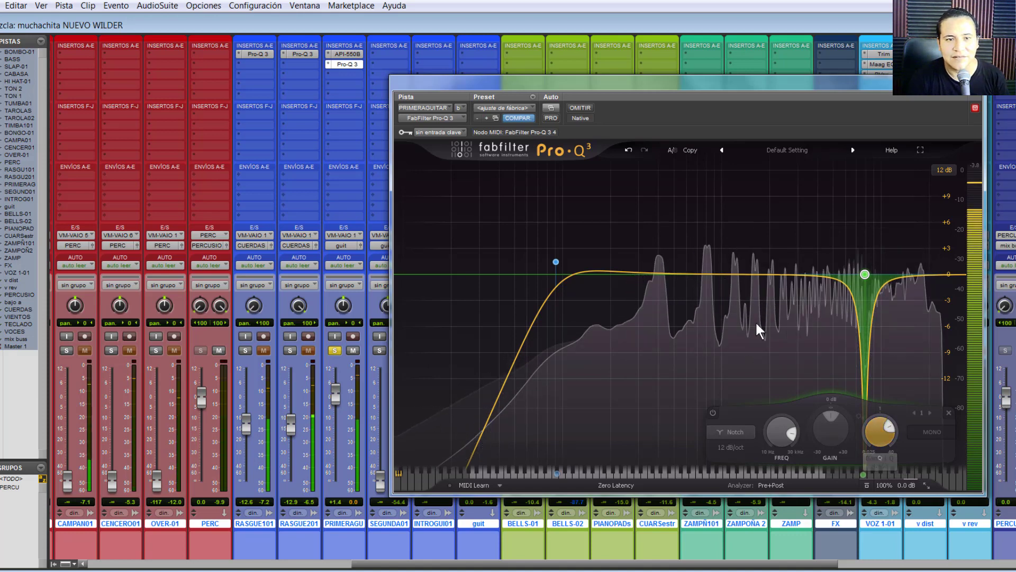
left_click(581, 108)
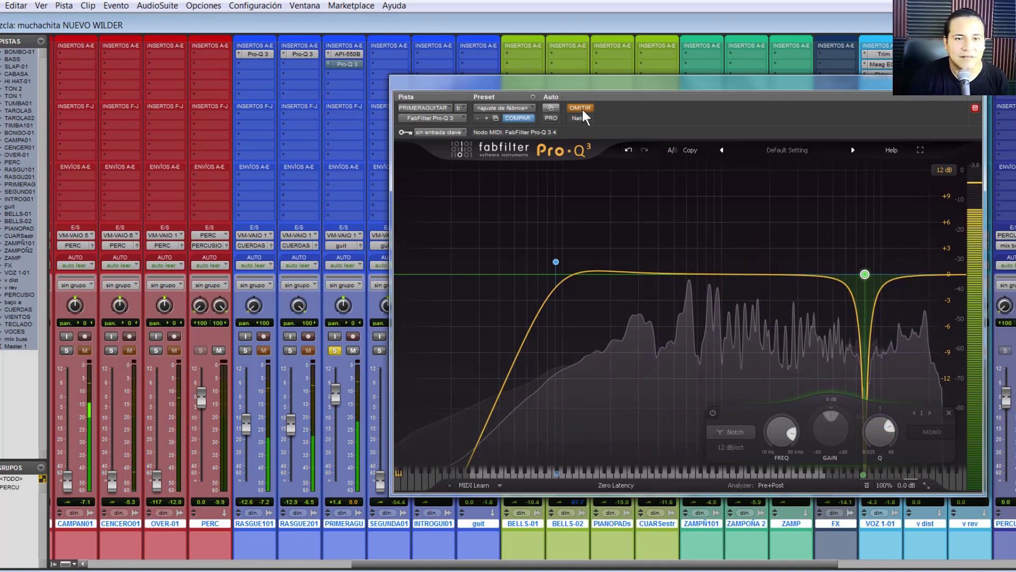
left_click(583, 109)
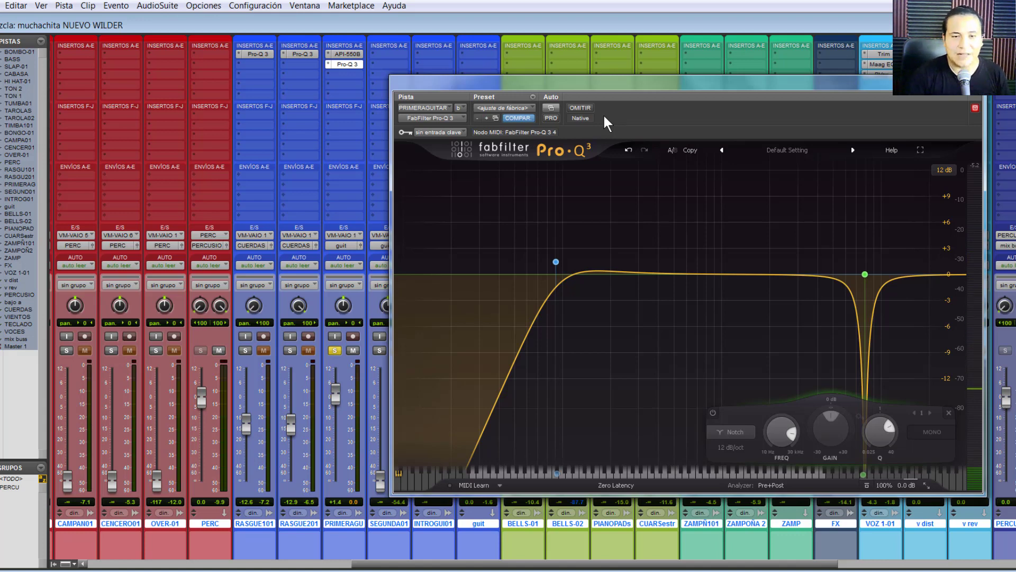
- Move the plug-in window below the guitar track's inserts and review the API-550B followed by the Pro-Q 3
left_click_drag(505, 86, 352, 138)
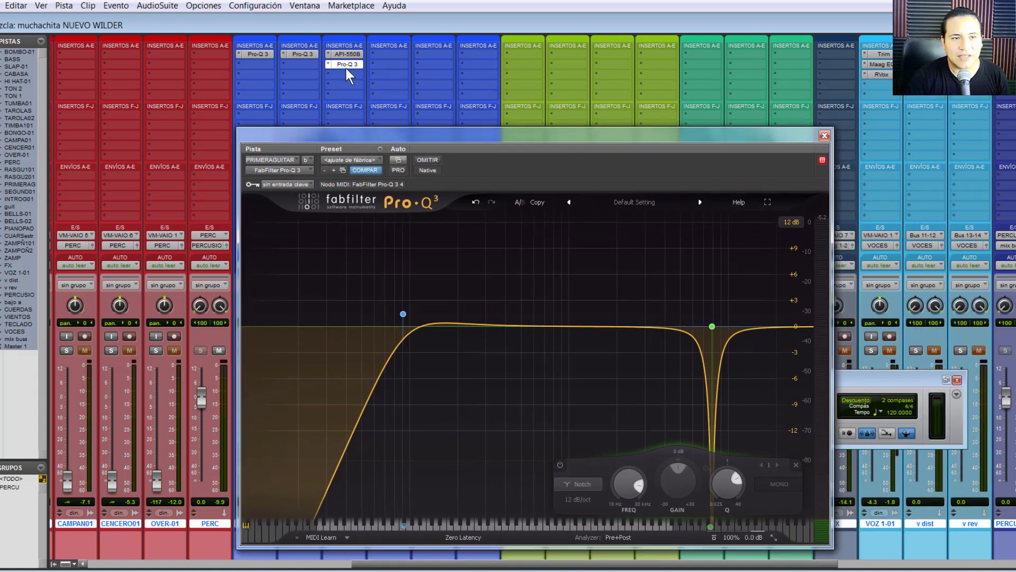
left_click(345, 55)
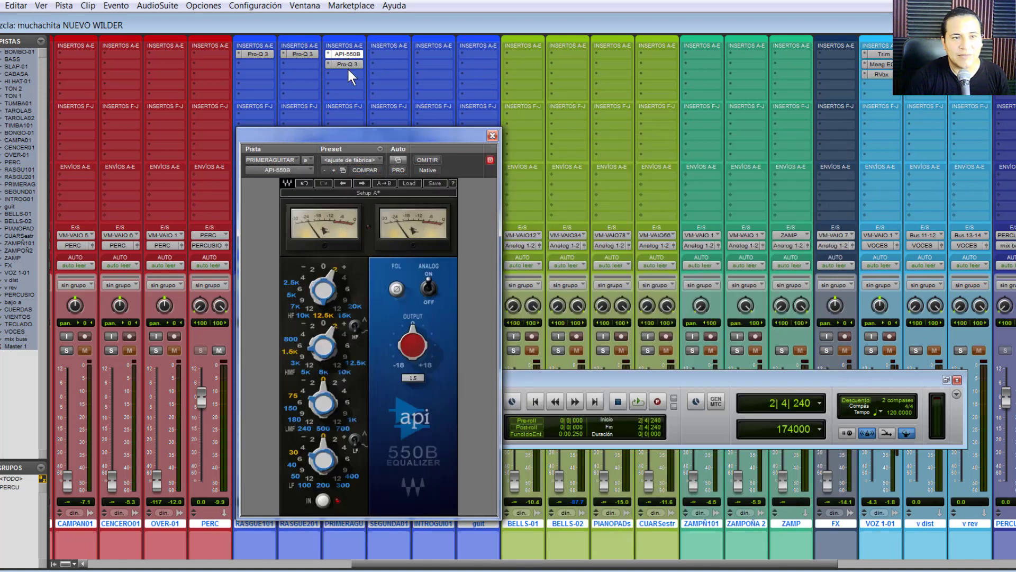
left_click(349, 64)
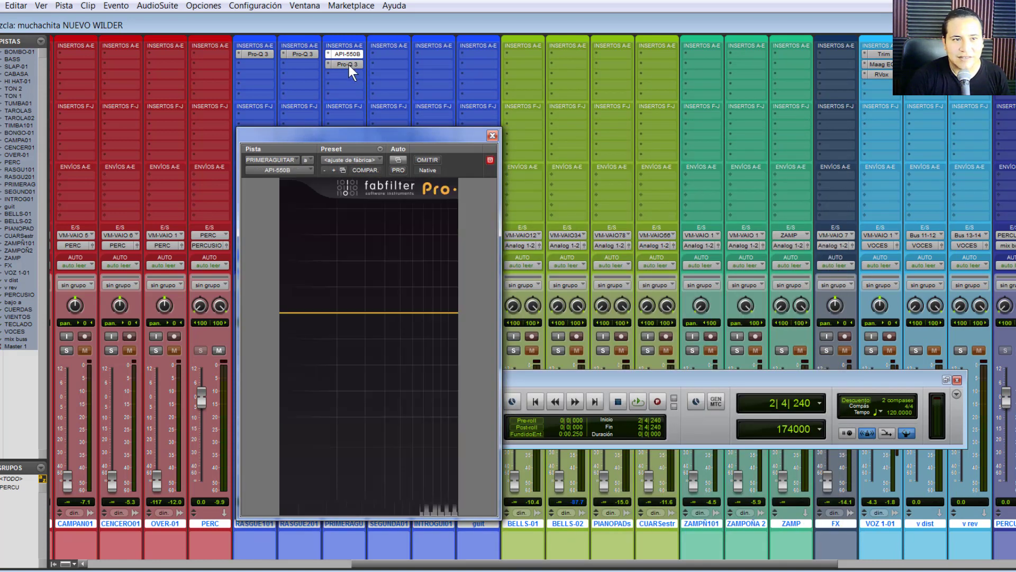